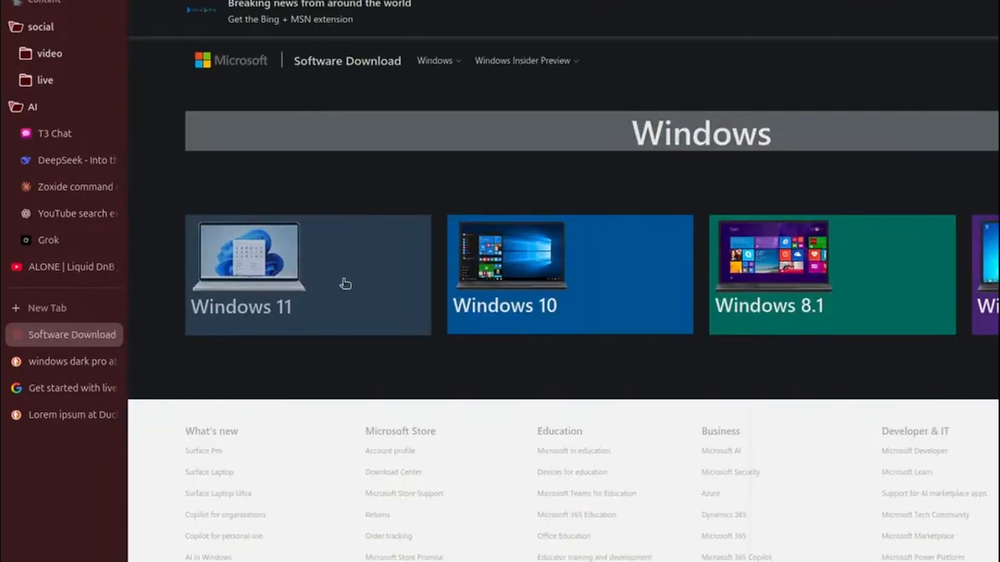
Choose Windows 11 on Microsoft's Software Download page
{"action": "left_click", "coordinate": [265, 314]}
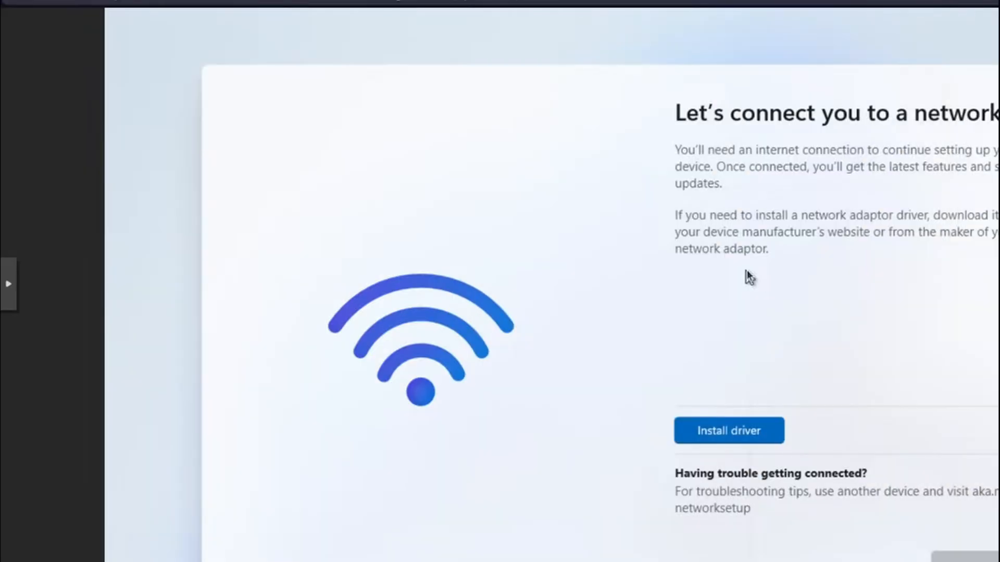
Open a command prompt over the Windows network setup screen and list the current directory's files
{"action": "key", "text": "shift+F10"}
{"action": "type", "text": "dir"}
{"action": "key", "text": "Return"}
{"action": "scroll", "coordinate": [445, 228], "scroll_direction": "up", "scroll_amount": 20}
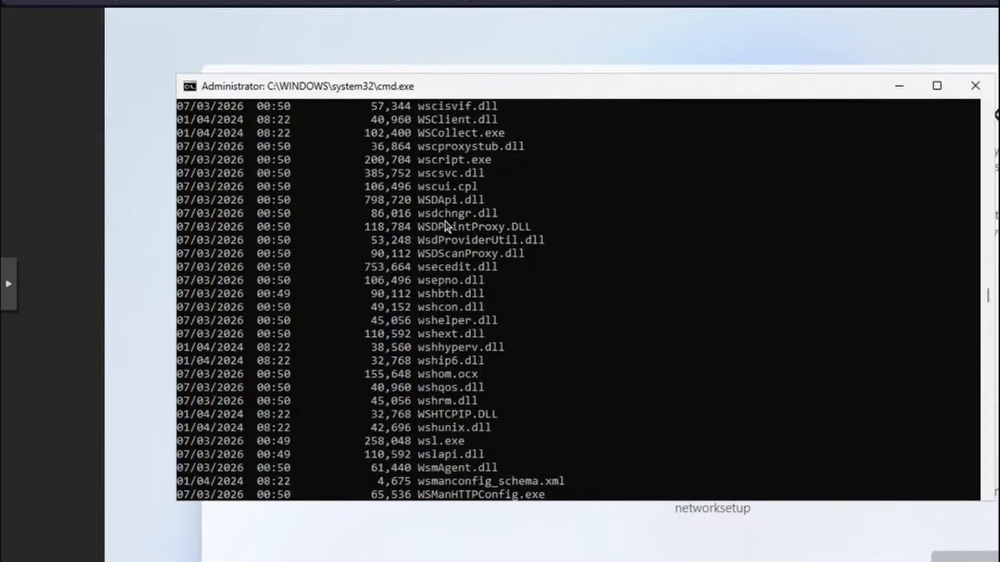
Run pwd to query the working directory and dir ~ to list the home directory
{"action": "type", "text": "pws"}
{"action": "key", "text": "Return"}
{"action": "type", "text": "pwd"}
{"action": "key", "text": "Return"}
{"action": "type", "text": "dir ~"}
{"action": "key", "text": "Return"}
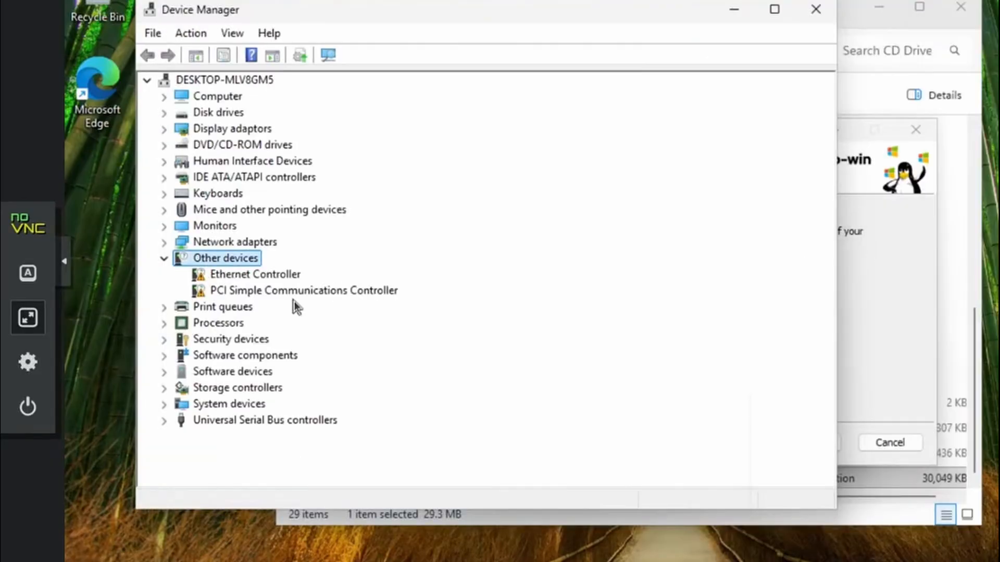
Inspect the Ethernet Controller and PCI Simple Communications Controller under Other devices in Device Manager
{"action": "left_click", "coordinate": [245, 275]}
{"action": "left_click", "coordinate": [212, 292]}
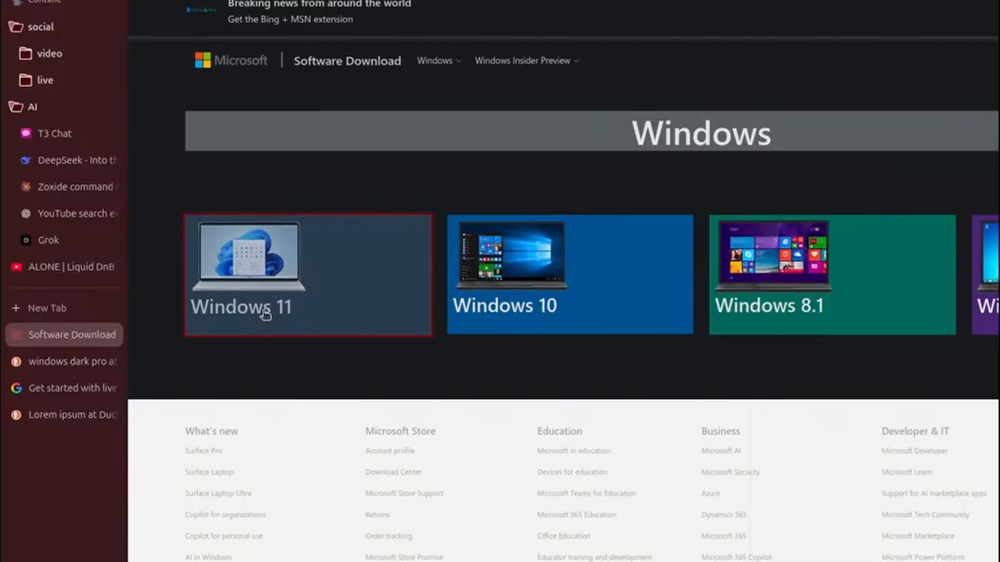
Open the Windows 11 download page and request the Windows 11 multi-edition ISO for x64 devices
{"action": "left_click", "coordinate": [265, 313]}
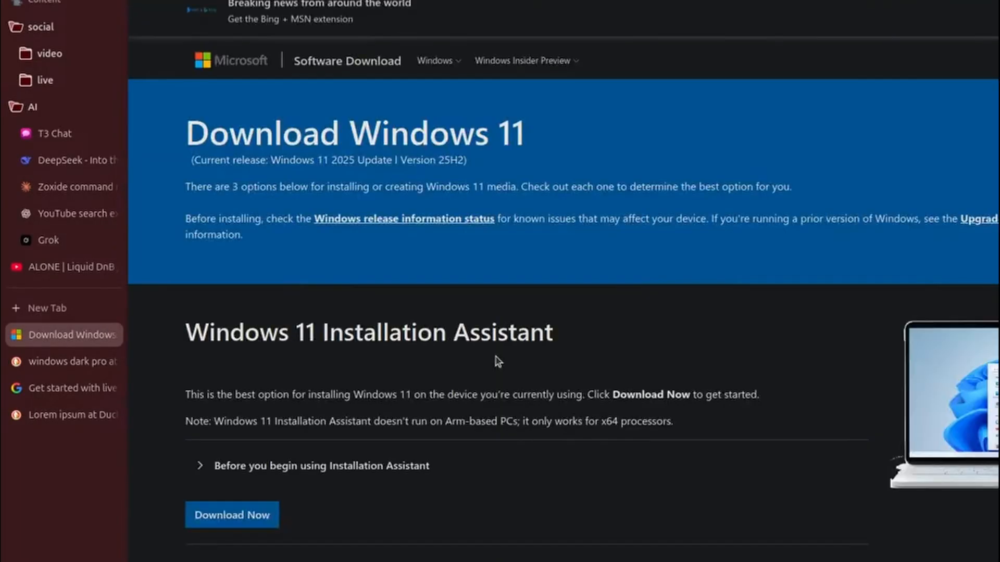
{"action": "scroll", "coordinate": [497, 360], "scroll_direction": "down", "scroll_amount": 8}
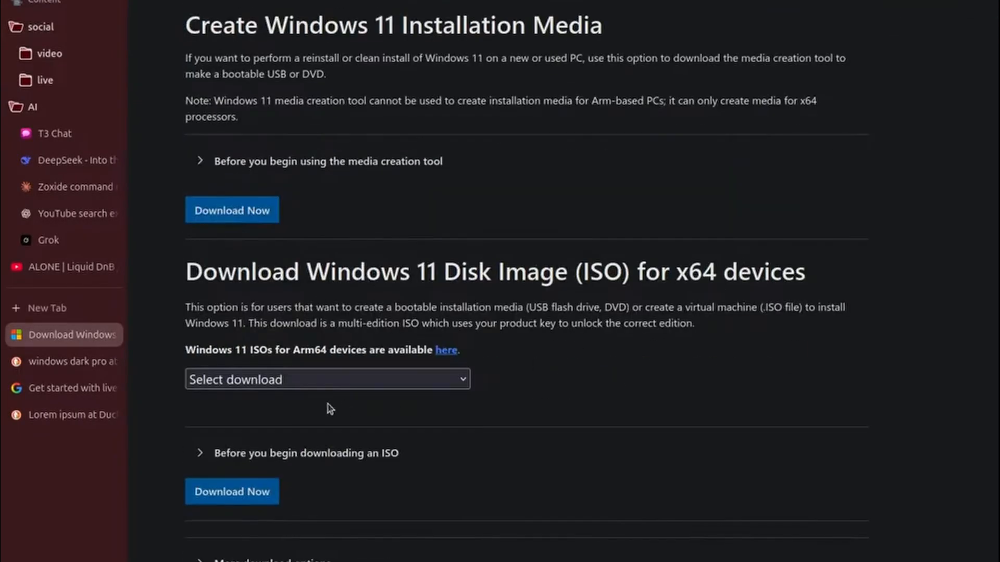
{"action": "left_click", "coordinate": [295, 387]}
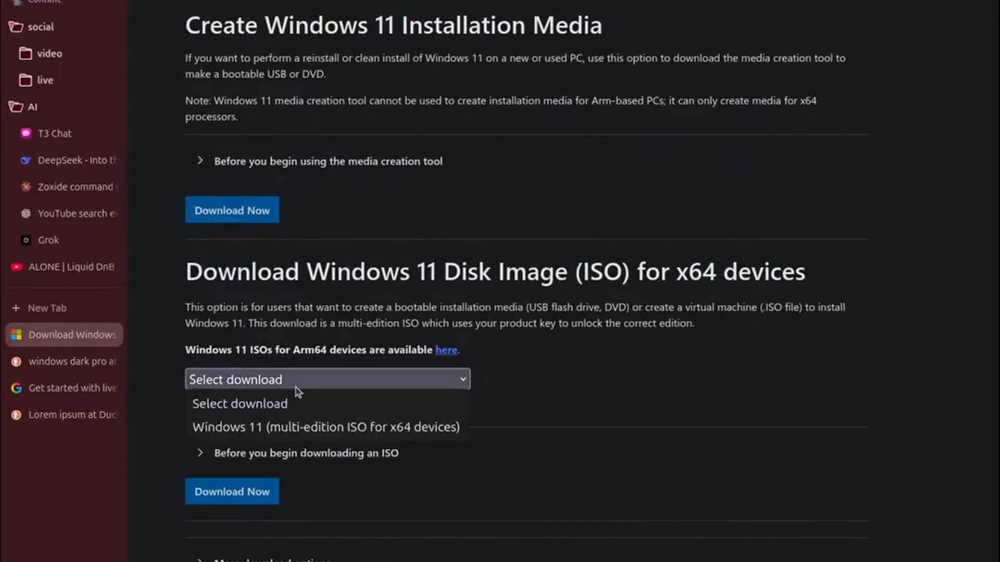
{"action": "left_click", "coordinate": [330, 432]}
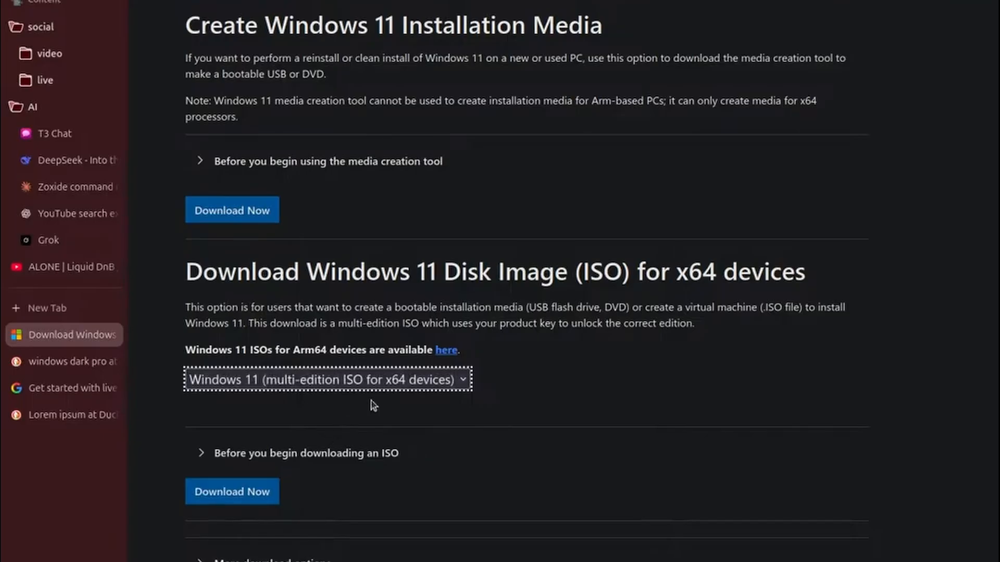
{"action": "left_click", "coordinate": [387, 389]}
{"action": "left_click", "coordinate": [260, 427]}
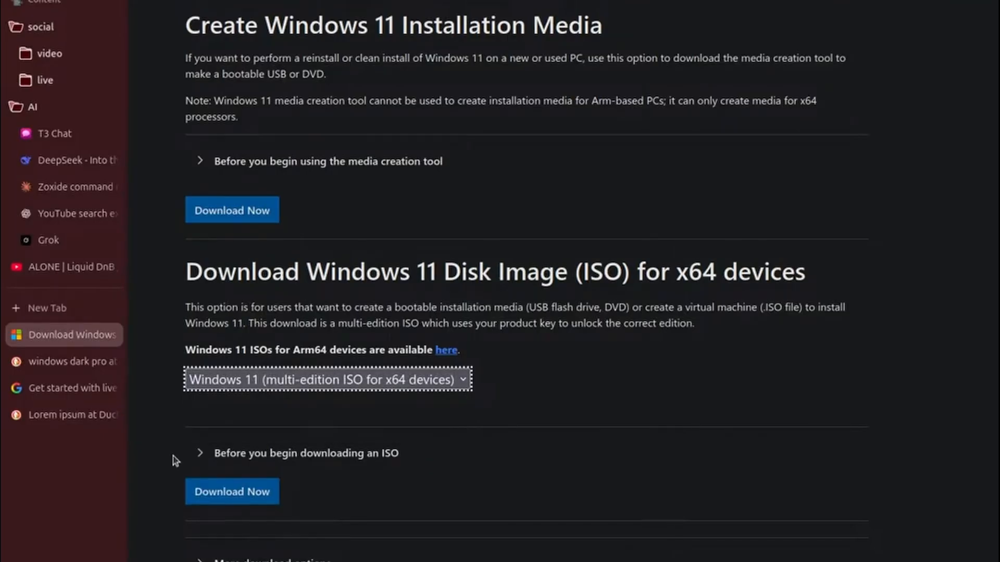
{"action": "left_click", "coordinate": [231, 493]}
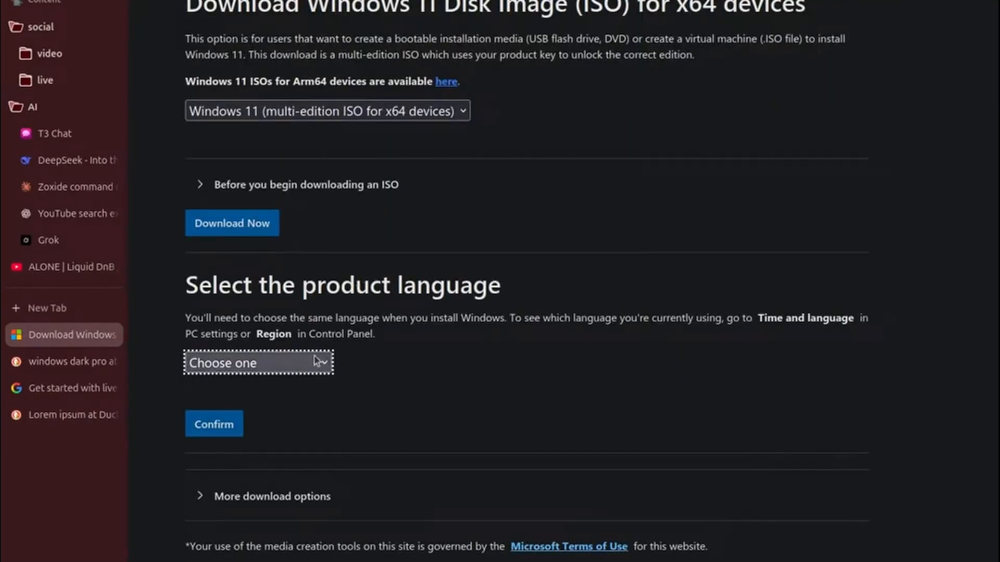
Confirm English International as the product language and copy the 64-bit download link
{"action": "left_click", "coordinate": [325, 363]}
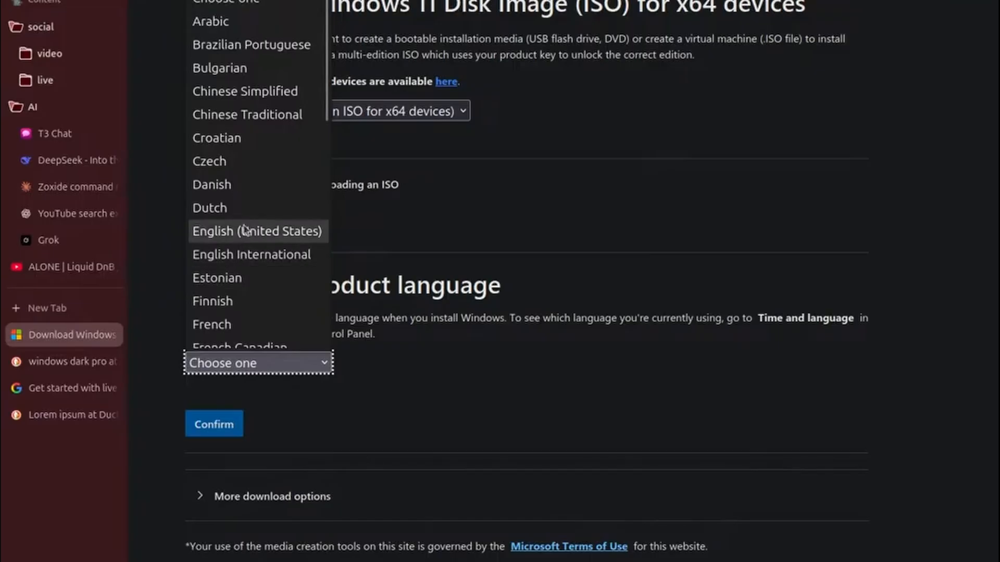
{"action": "left_click", "coordinate": [245, 232]}
{"action": "left_click", "coordinate": [282, 368]}
{"action": "left_click", "coordinate": [306, 257]}
{"action": "left_click", "coordinate": [215, 423]}
{"action": "scroll", "coordinate": [557, 349], "scroll_direction": "down", "scroll_amount": 4}
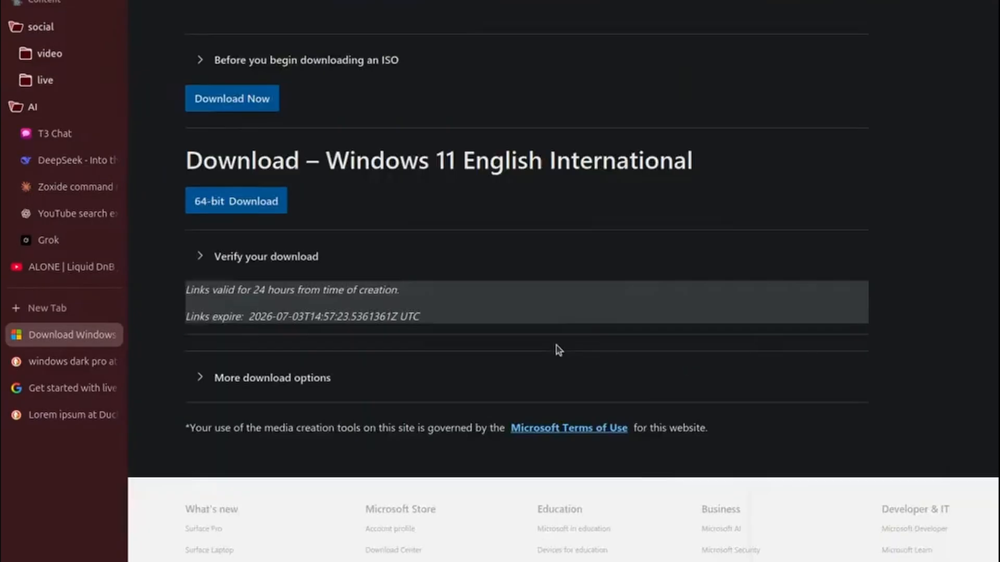
{"action": "right_click", "coordinate": [252, 128]}
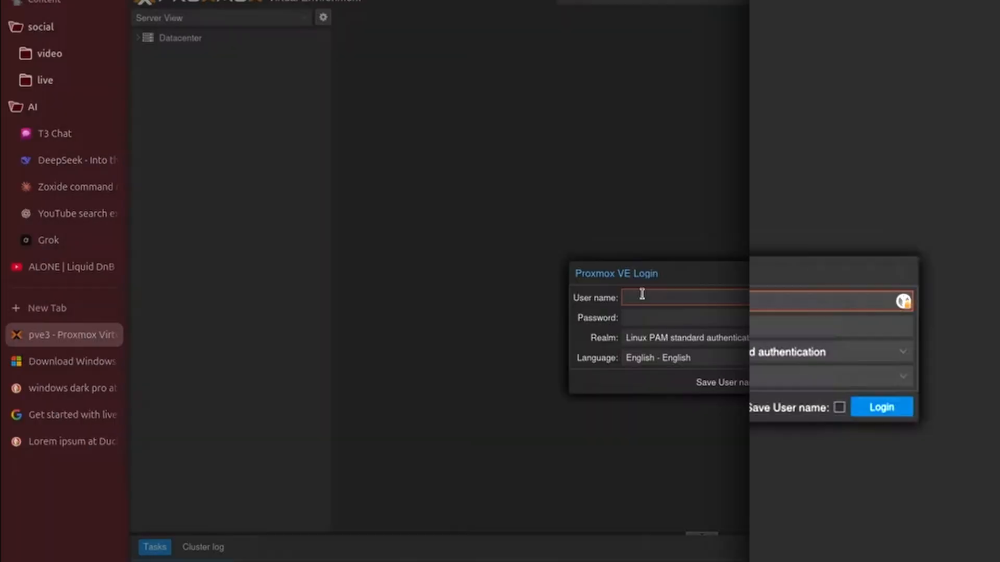
Log in to Proxmox VE as root with the account password and the TOTP verification code
{"action": "type", "text": "root"}
{"action": "key", "text": "Tab"}
{"action": "key", "text": "Return"}
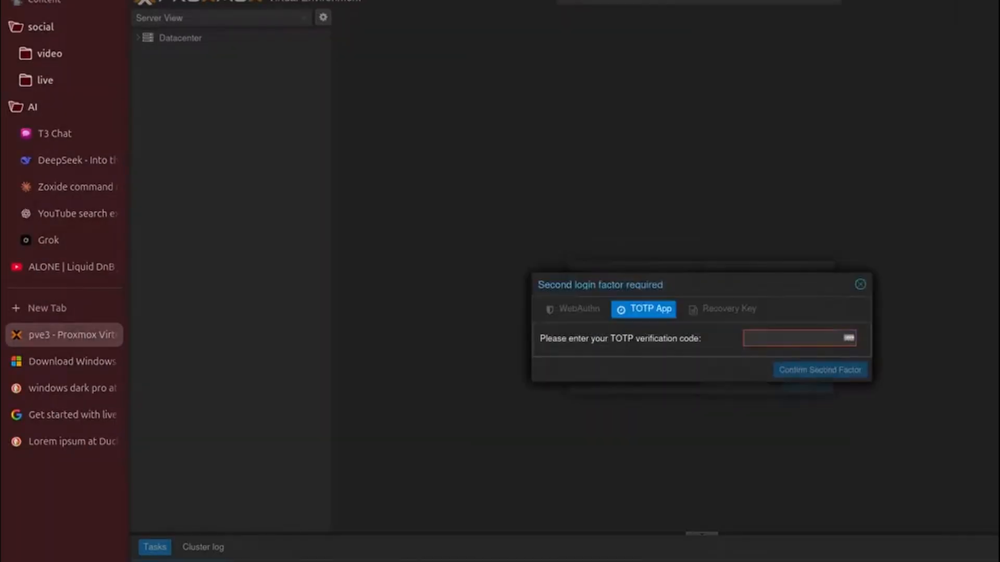
{"action": "left_click", "coordinate": [792, 333]}
{"action": "key", "text": "ctrl+v"}
{"action": "key", "text": "Return"}
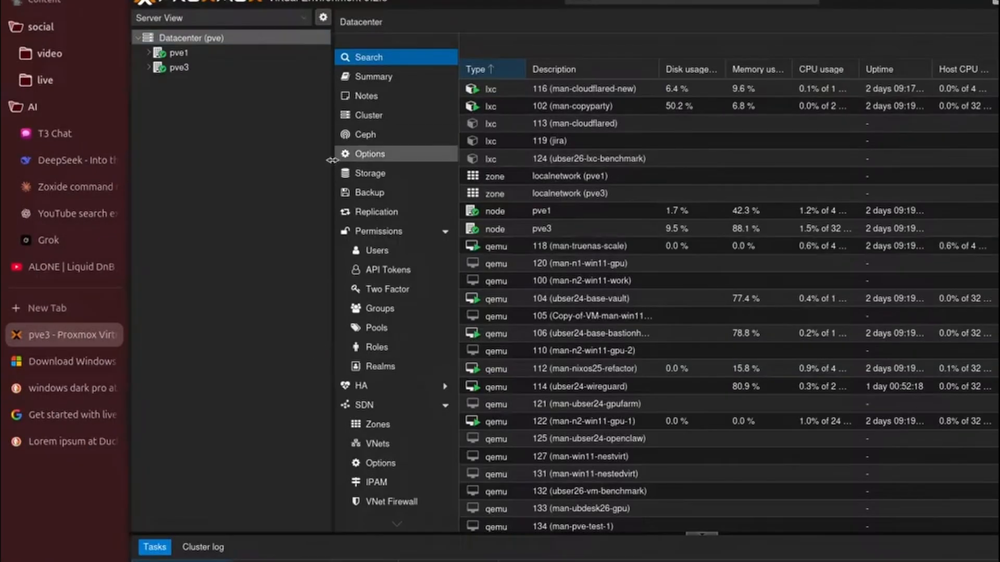
Open the ISO images of the Image storage on node pve3 and start a download from URL
{"action": "left_click", "coordinate": [149, 67]}
{"action": "scroll", "coordinate": [172, 443], "scroll_direction": "down", "scroll_amount": 5}
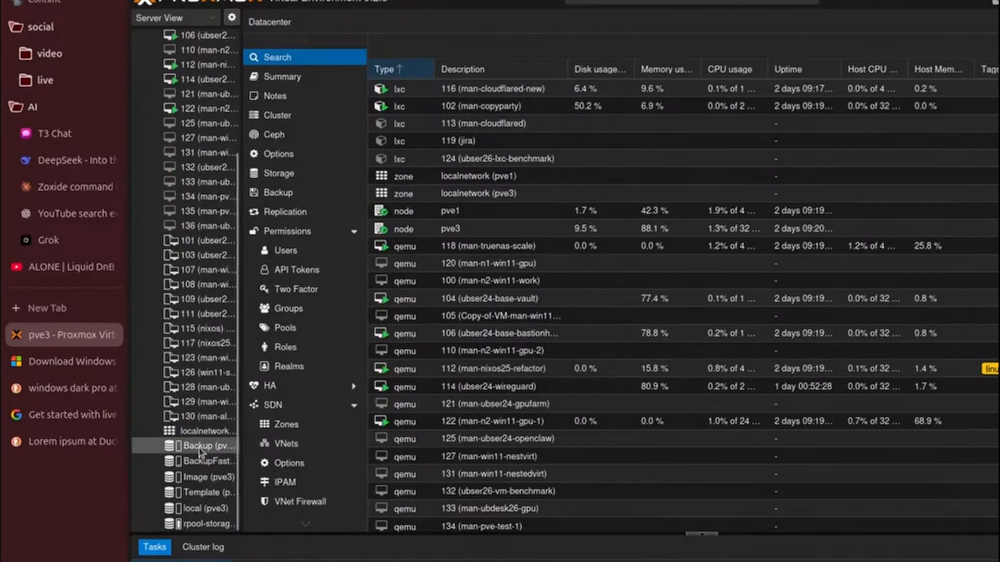
{"action": "left_click", "coordinate": [199, 478]}
{"action": "left_click", "coordinate": [284, 83]}
{"action": "left_click", "coordinate": [283, 65]}
{"action": "left_click", "coordinate": [431, 47]}
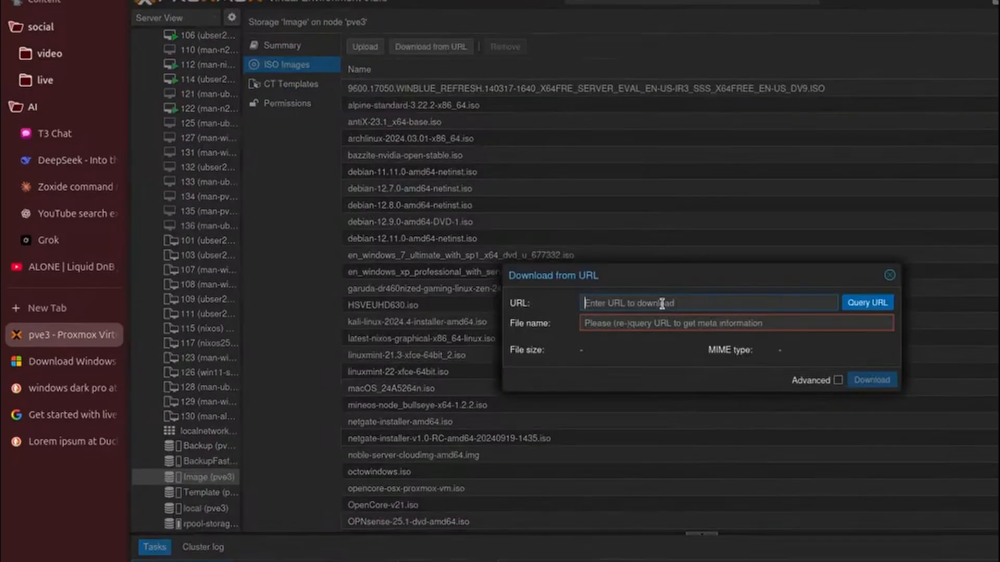
Paste the Windows download link, query it, and download Win11_25H2_EnglishInternational_x64_v2.iso to the storage
{"action": "key", "text": "ctrl+plus"}
{"action": "key", "text": "ctrl+plus"}
{"action": "key", "text": "ctrl+plus"}
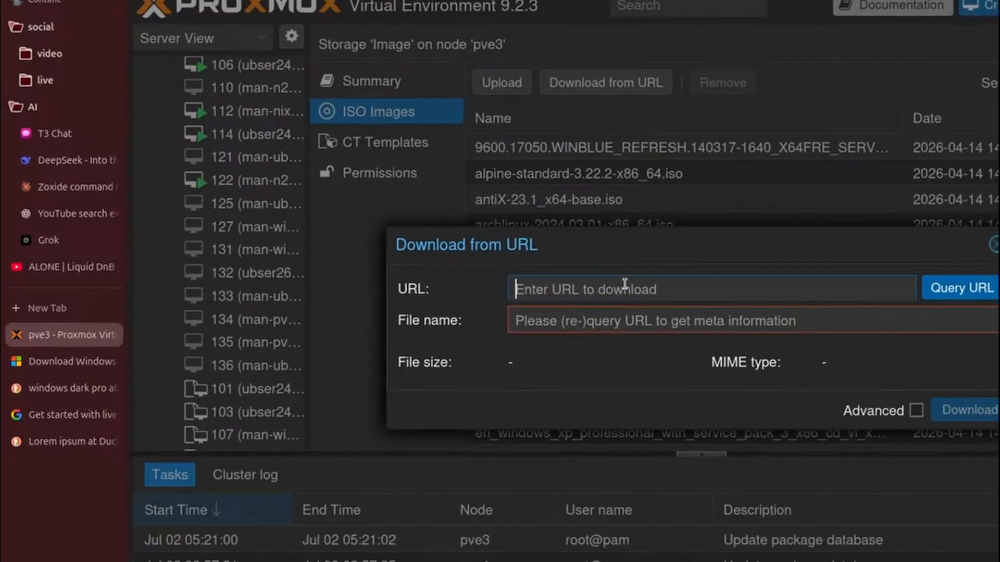
{"action": "key", "text": "ctrl+v"}
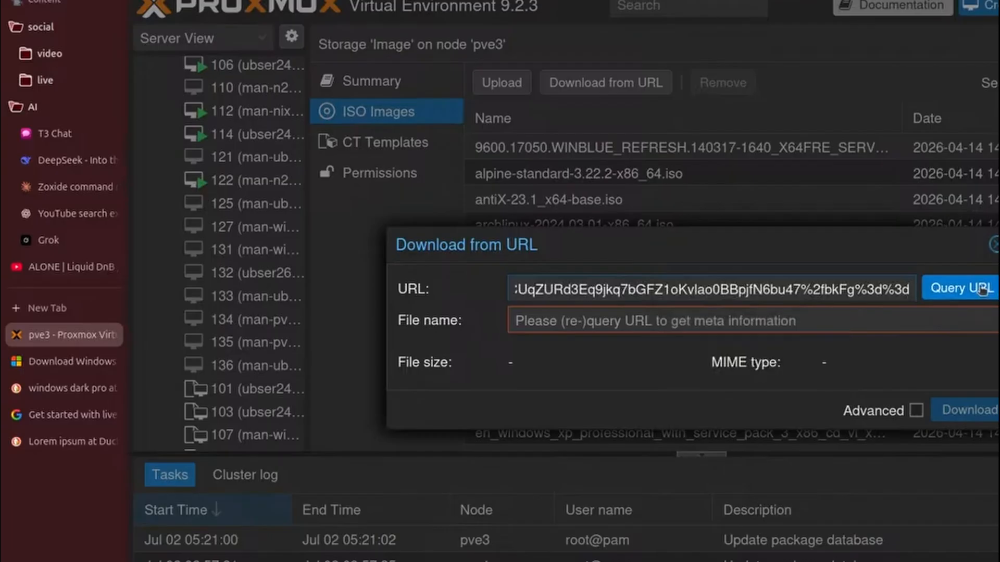
{"action": "left_click", "coordinate": [979, 290]}
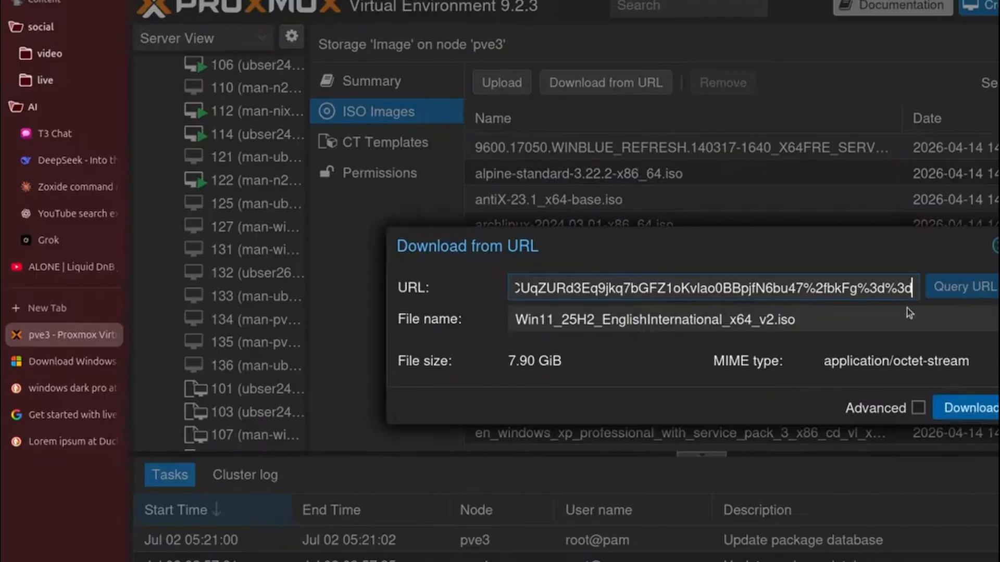
{"action": "left_click", "coordinate": [979, 411]}
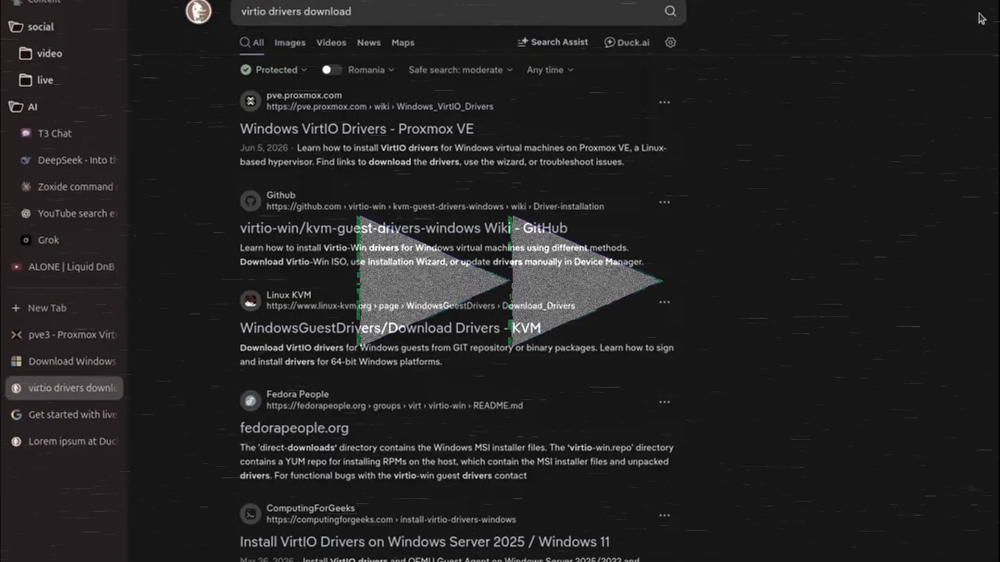
Examine the Windows VirtIO Drivers wiki and the virtio-win project pages for a driver ISO download
{"action": "left_click", "coordinate": [62, 415]}
{"action": "scroll", "coordinate": [625, 386], "scroll_direction": "down", "scroll_amount": 3}
{"action": "middle_click", "coordinate": [976, 381]}
{"action": "left_click", "coordinate": [63, 442]}
{"action": "scroll", "coordinate": [458, 316], "scroll_direction": "down", "scroll_amount": 3}
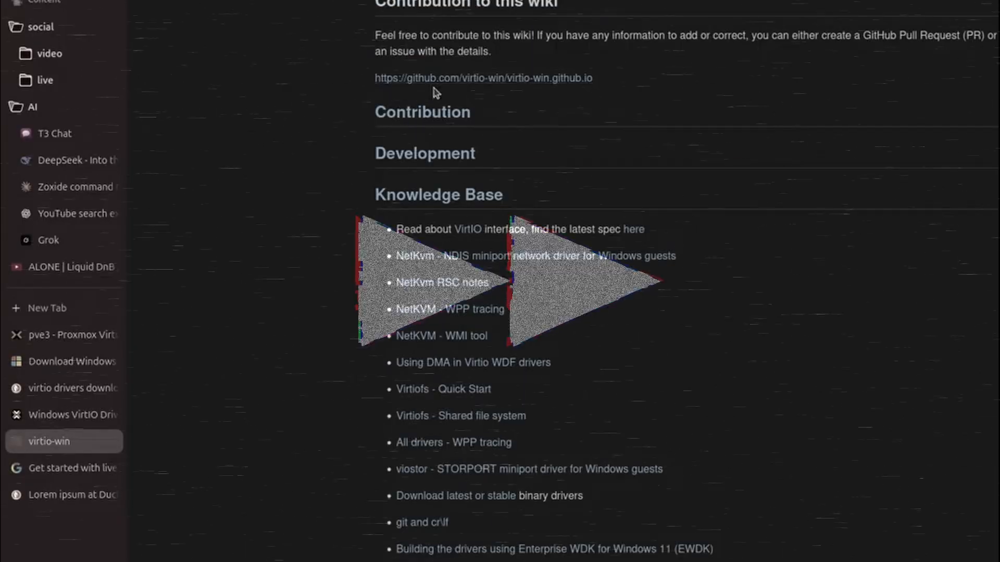
{"action": "left_click", "coordinate": [436, 82]}
{"action": "scroll", "coordinate": [407, 535], "scroll_direction": "down", "scroll_amount": 8}
{"action": "scroll", "coordinate": [409, 536], "scroll_direction": "down", "scroll_amount": 2}
{"action": "left_click", "coordinate": [394, 332]}
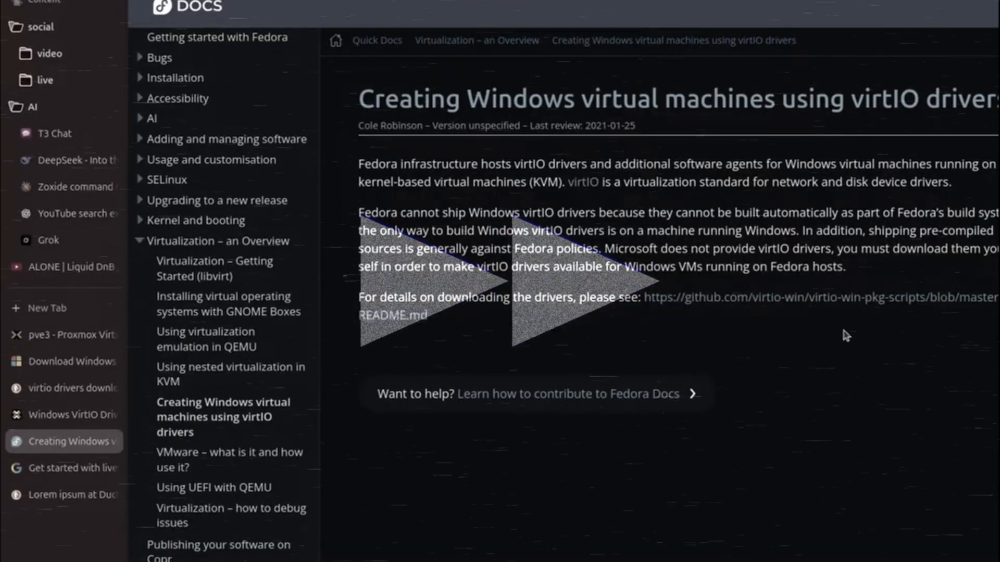
Open Fedora's guide on Windows virtual machines with virtIO drivers and follow its link to the driver download README
{"action": "left_click", "coordinate": [64, 389]}
{"action": "left_click", "coordinate": [362, 331]}
{"action": "left_click", "coordinate": [468, 447]}
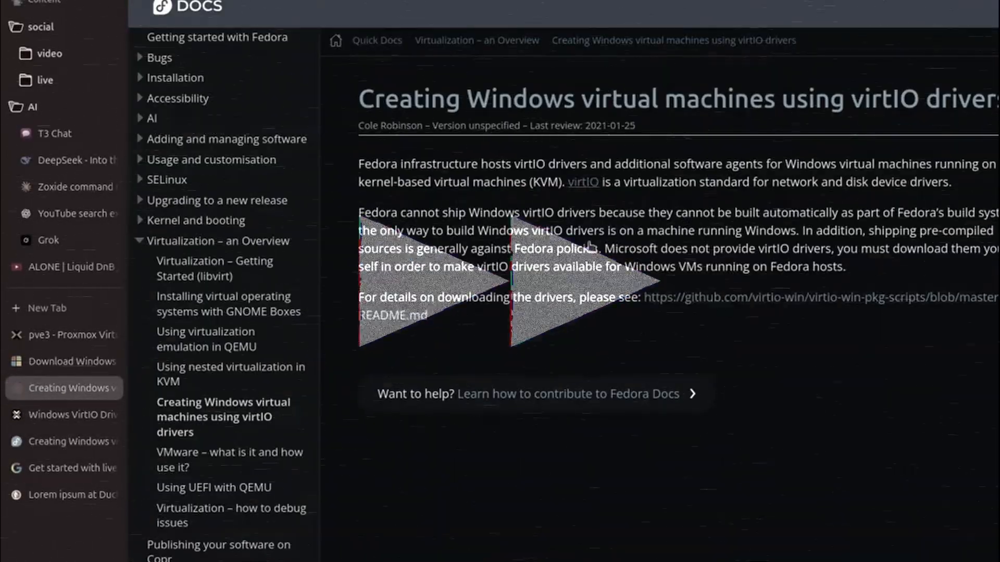
{"action": "left_click", "coordinate": [721, 300]}
{"action": "key", "text": "ctrl+t"}
{"action": "key", "text": "Escape"}
{"action": "left_click", "coordinate": [563, 357]}
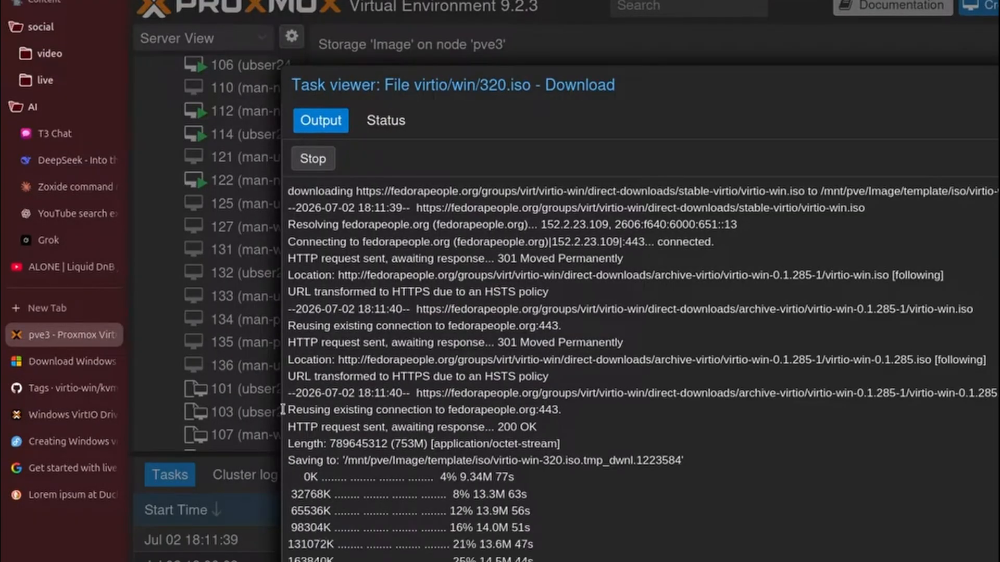
Close the "Get started with live" and "Lorem ipsum" browser tabs
{"action": "left_click", "coordinate": [111, 469]}
{"action": "left_click", "coordinate": [111, 468]}
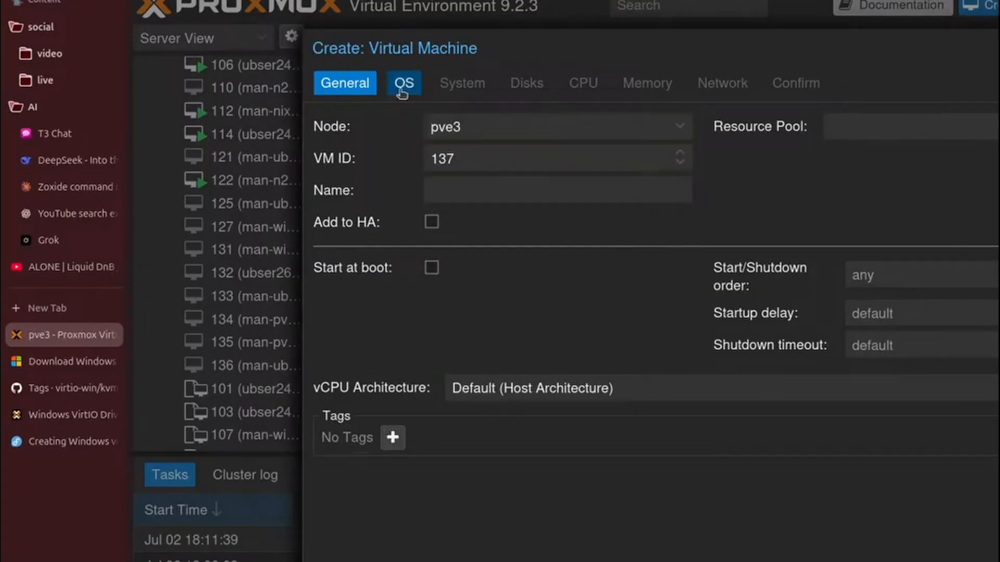
Name the new virtual machine man-w11-orig-25v2 in its general settings
{"action": "left_click", "coordinate": [404, 84]}
{"action": "left_click", "coordinate": [886, 157]}
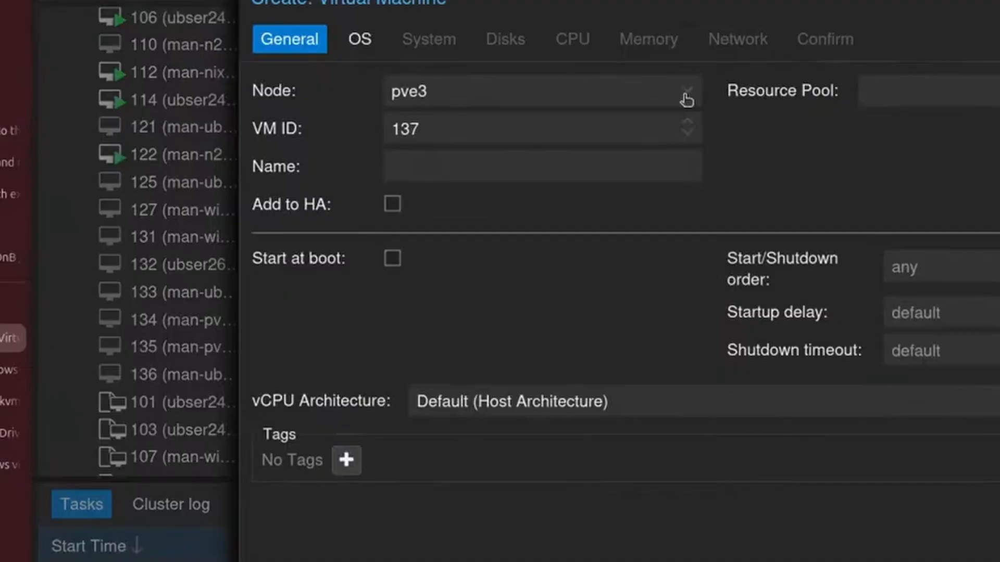
{"action": "left_click", "coordinate": [550, 185]}
{"action": "type", "text": "man-"}
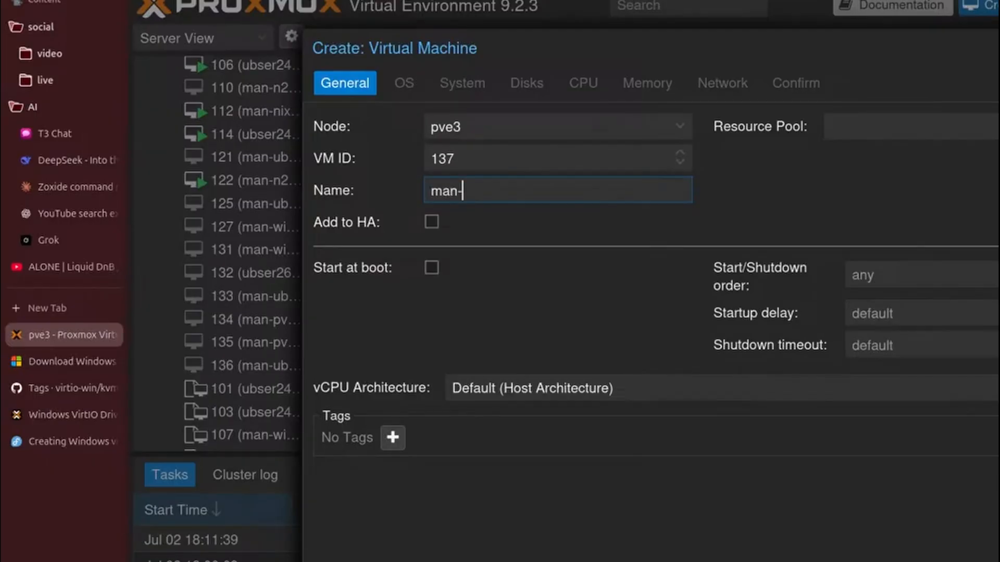
{"action": "type", "text": "w11-orig-25"}
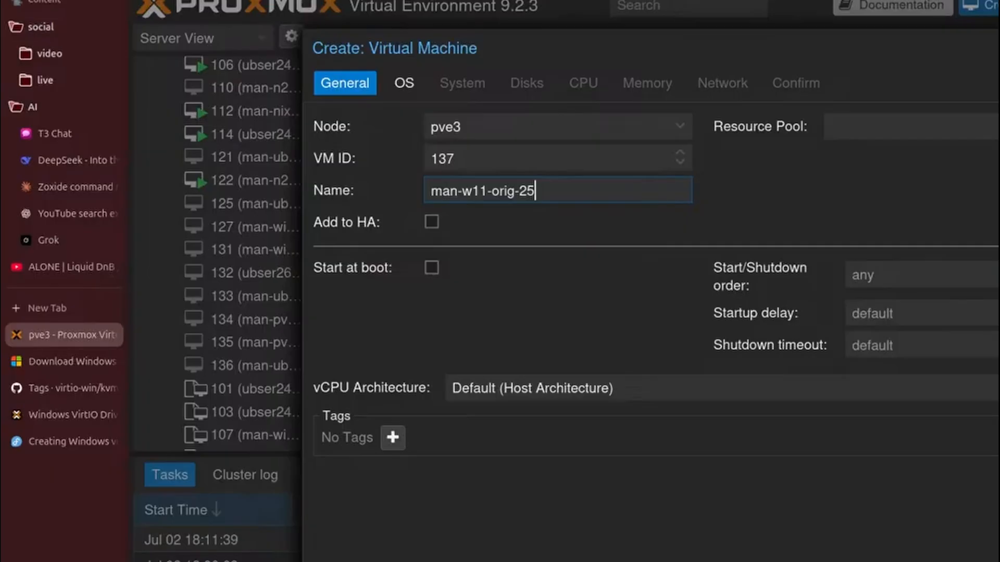
{"action": "type", "text": "v2"}
Select Win11_25H2_EnglishInternational_x64_v2.iso as the installation image and set the guest OS type to Microsoft Windows
{"action": "type", "text": "win"}
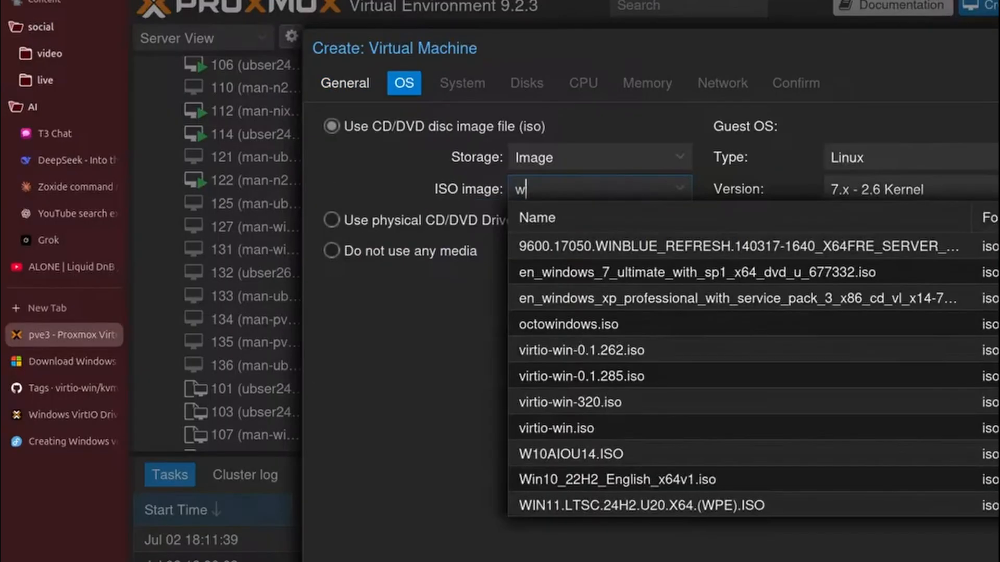
{"action": "scroll", "coordinate": [833, 364], "scroll_direction": "down", "scroll_amount": 1}
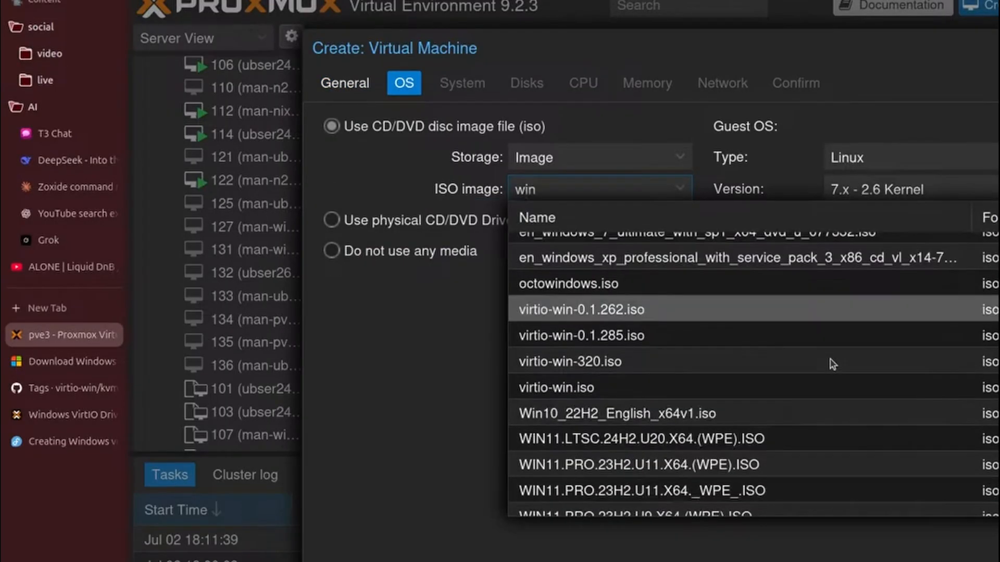
{"action": "scroll", "coordinate": [833, 365], "scroll_direction": "down", "scroll_amount": 3}
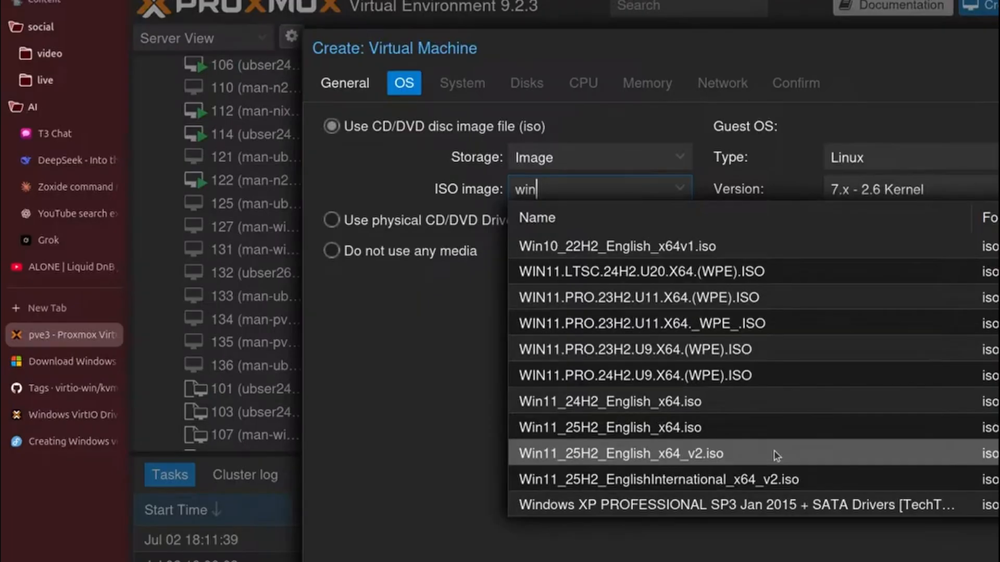
{"action": "key", "text": "Down"}
{"action": "key", "text": "Return"}
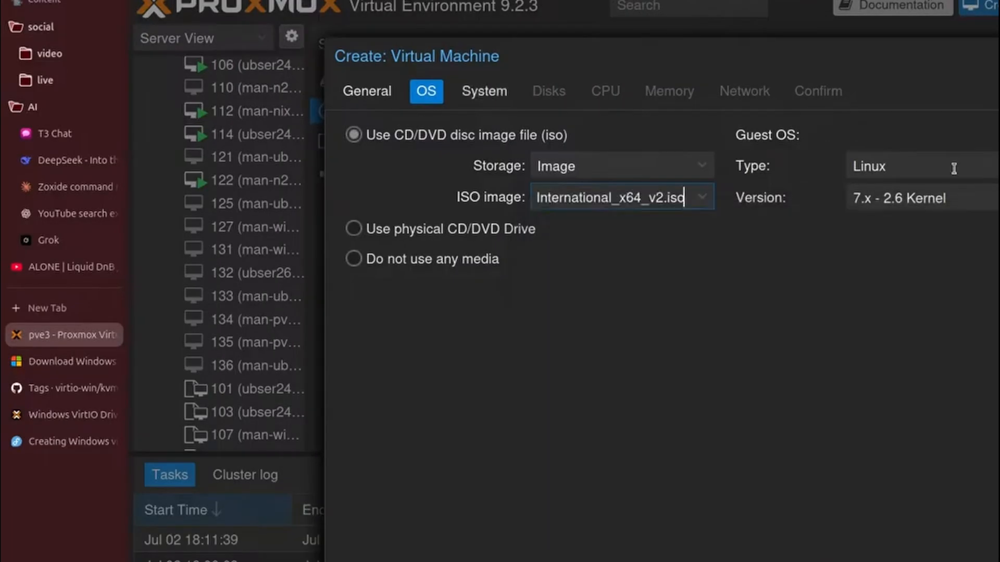
{"action": "left_click", "coordinate": [954, 169]}
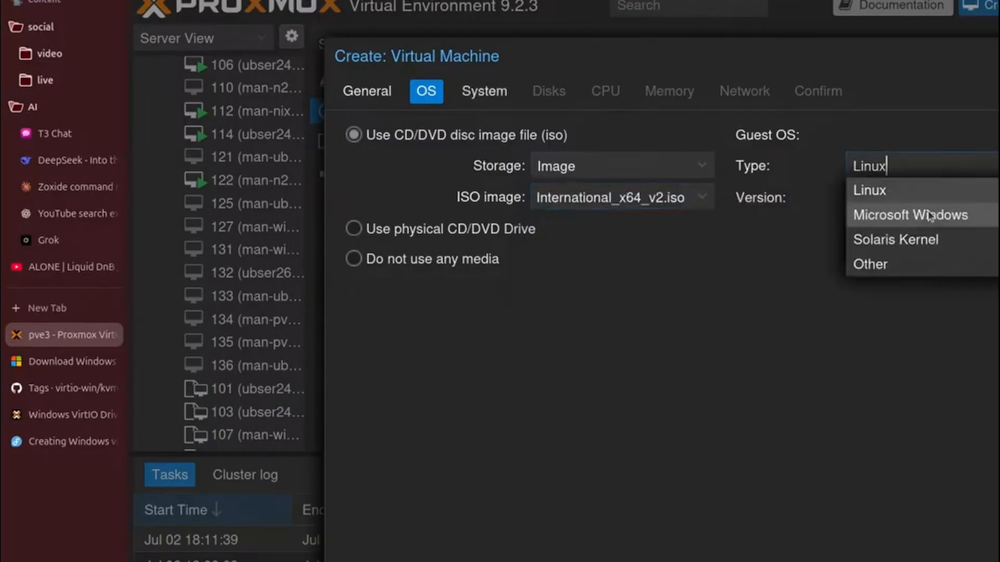
{"action": "left_click", "coordinate": [930, 216]}
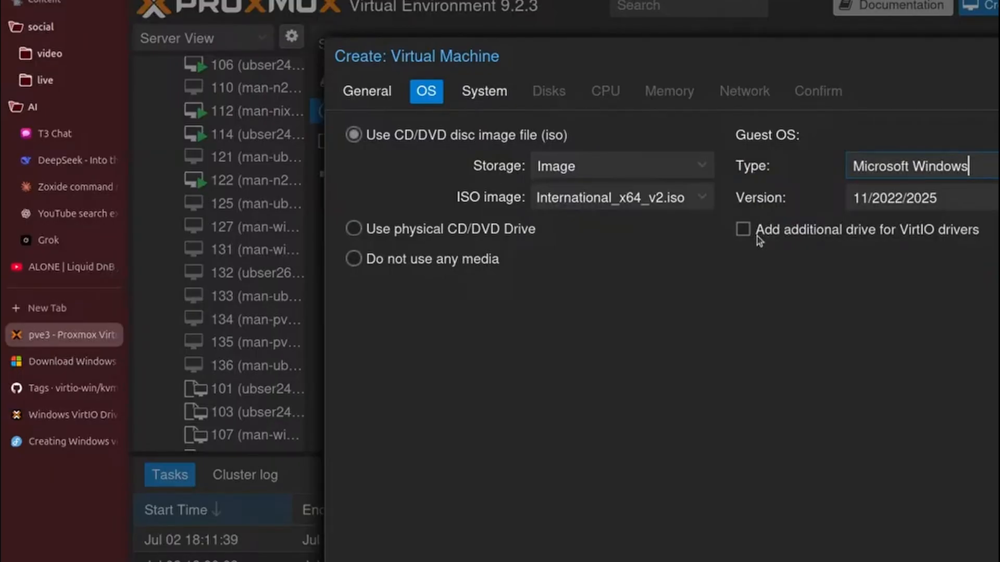
Add an additional drive for VirtIO drivers using the virtio-win-320.iso image
{"action": "left_click", "coordinate": [758, 236]}
{"action": "type", "text": "virtio"}
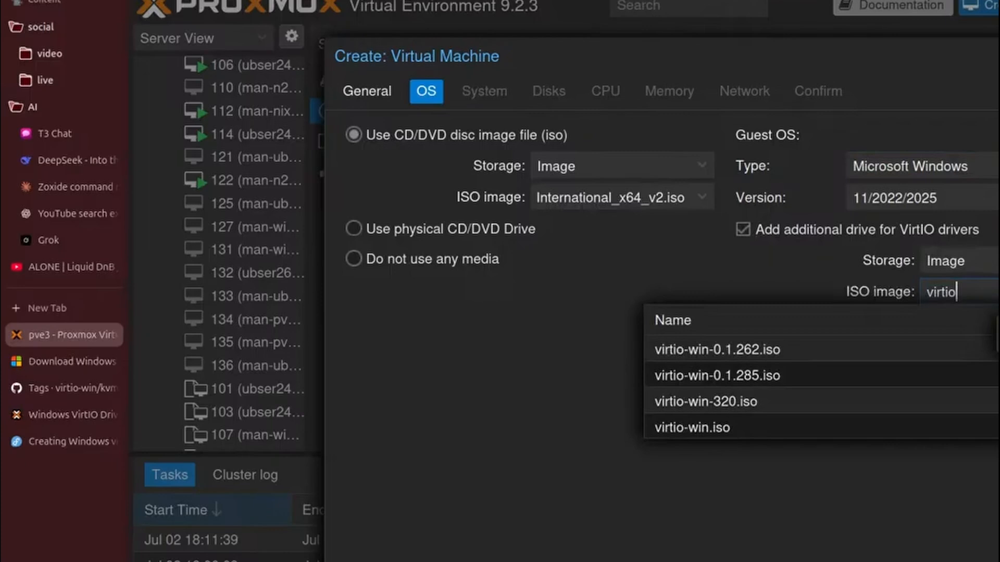
{"action": "left_click", "coordinate": [706, 402]}
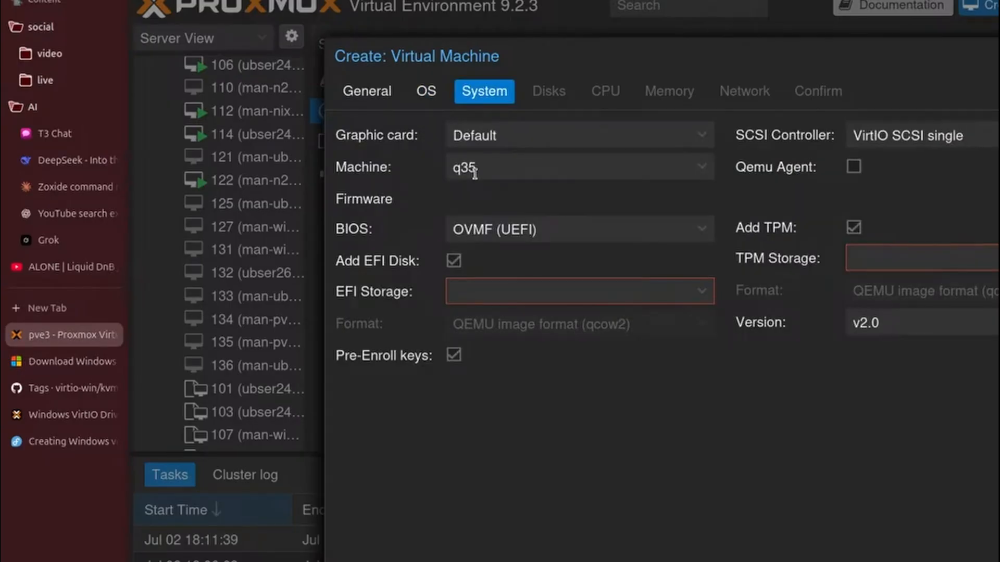
Enable the Qemu Agent and set both the TPM storage and the EFI storage to rpool-storage
{"action": "left_click", "coordinate": [558, 225]}
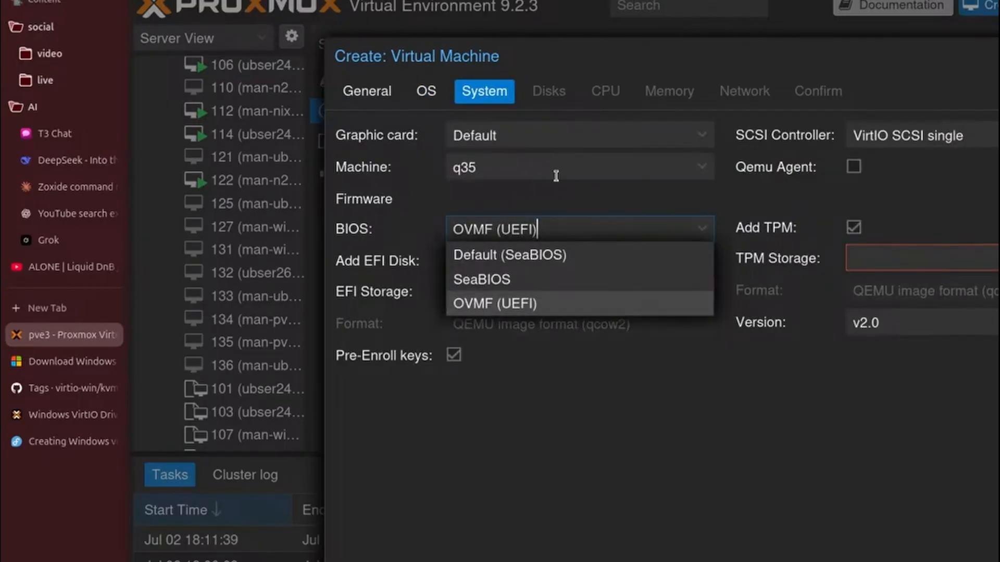
{"action": "left_click", "coordinate": [875, 184]}
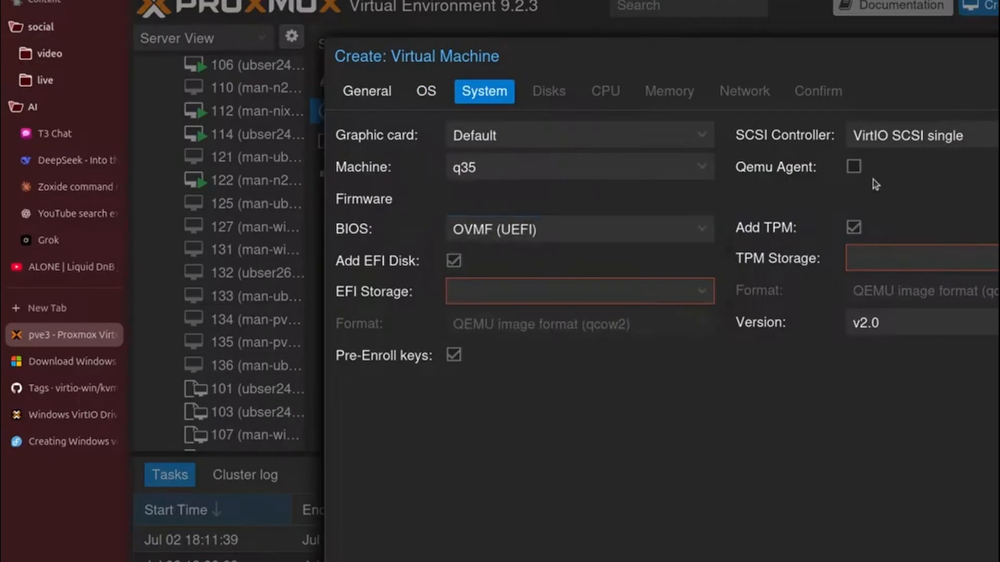
{"action": "left_click", "coordinate": [875, 260]}
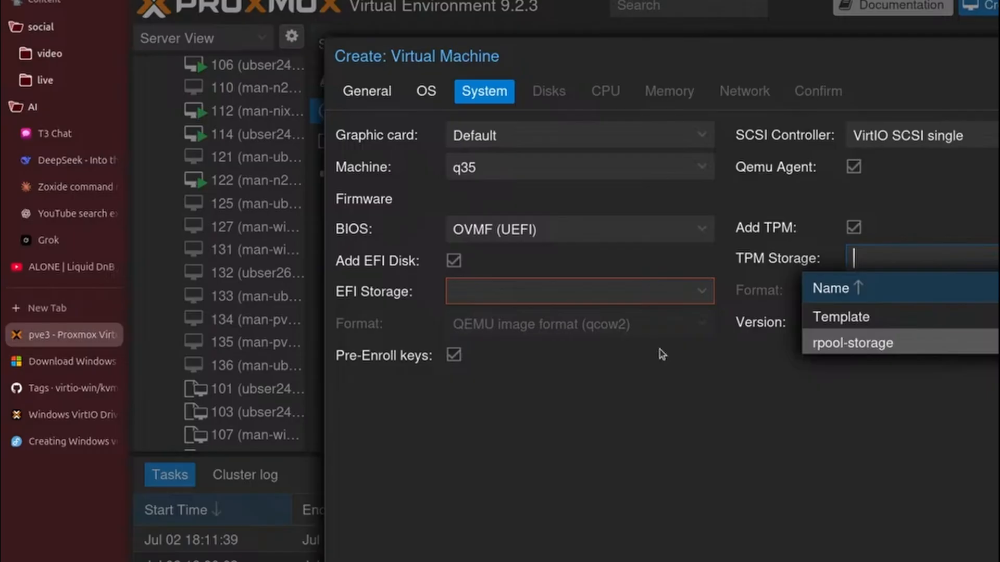
{"action": "left_click", "coordinate": [703, 292]}
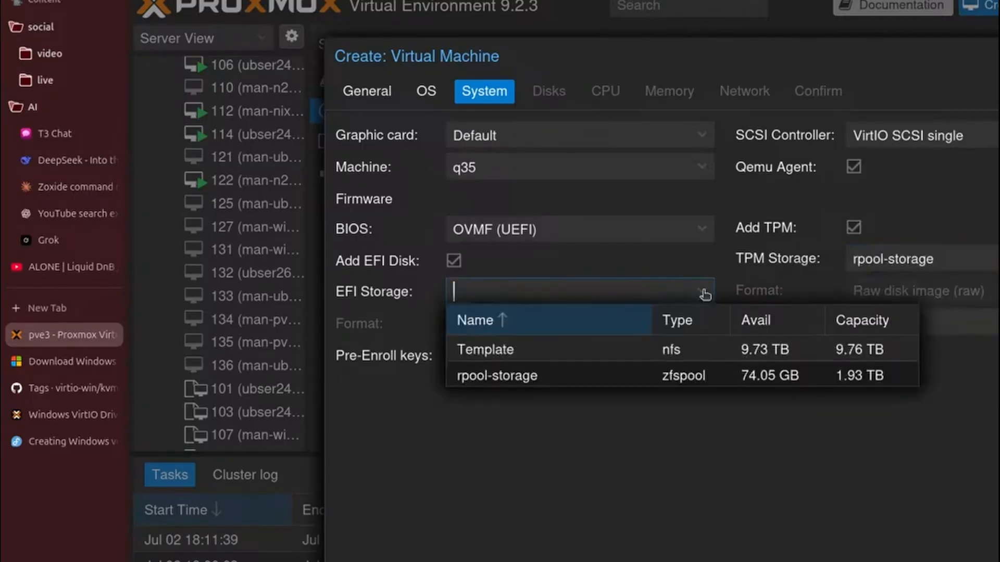
{"action": "left_click", "coordinate": [639, 376]}
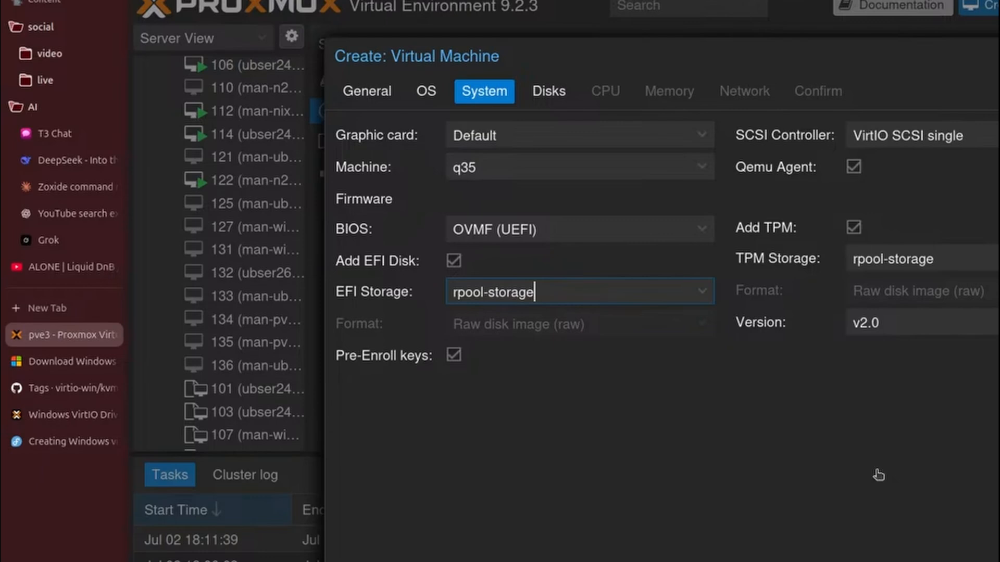
Store the scsi0 disk on rpool-storage and enable Discard and SSD emulation for it
{"action": "left_click", "coordinate": [646, 246]}
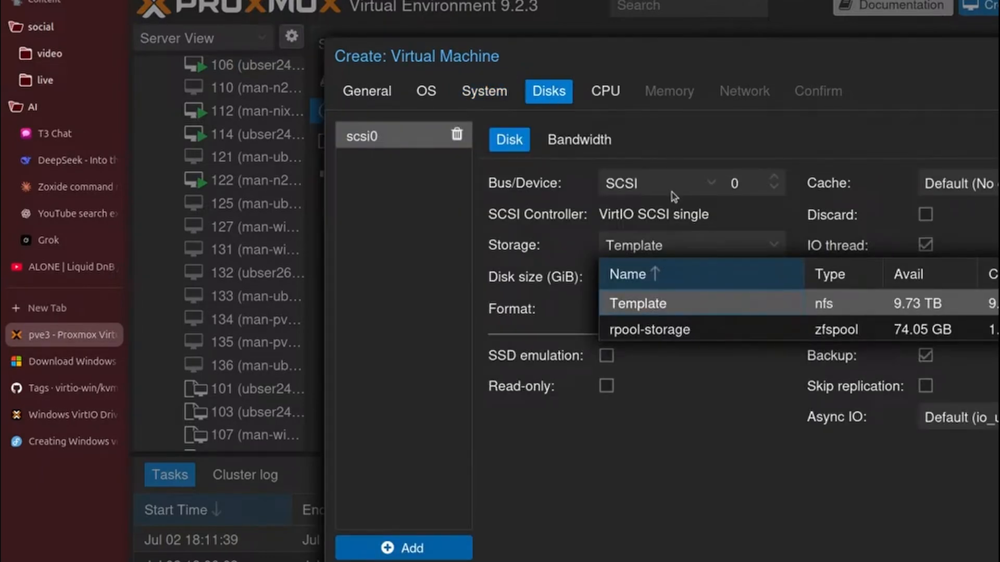
{"action": "left_click", "coordinate": [630, 330]}
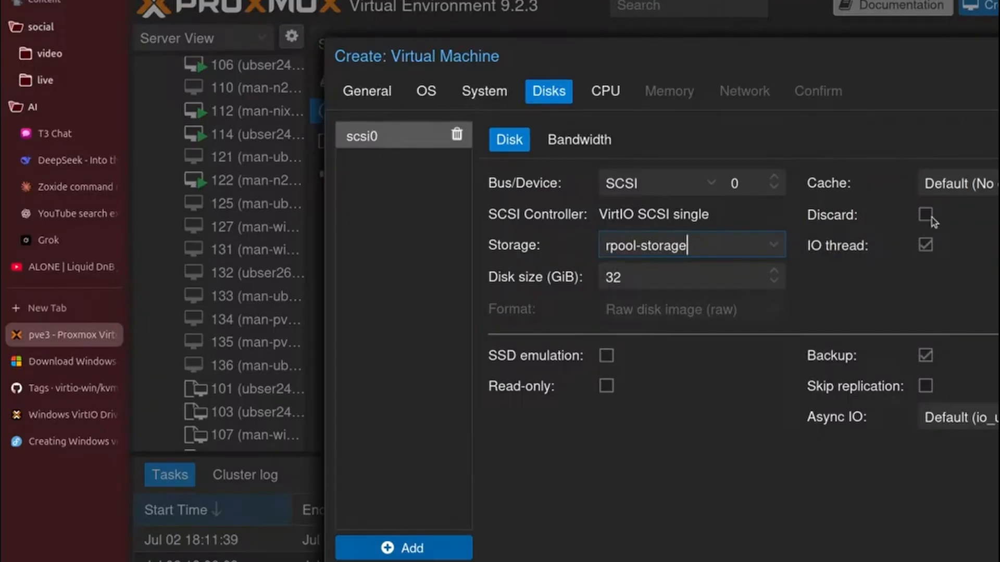
{"action": "left_click", "coordinate": [926, 215]}
{"action": "left_click", "coordinate": [608, 359]}
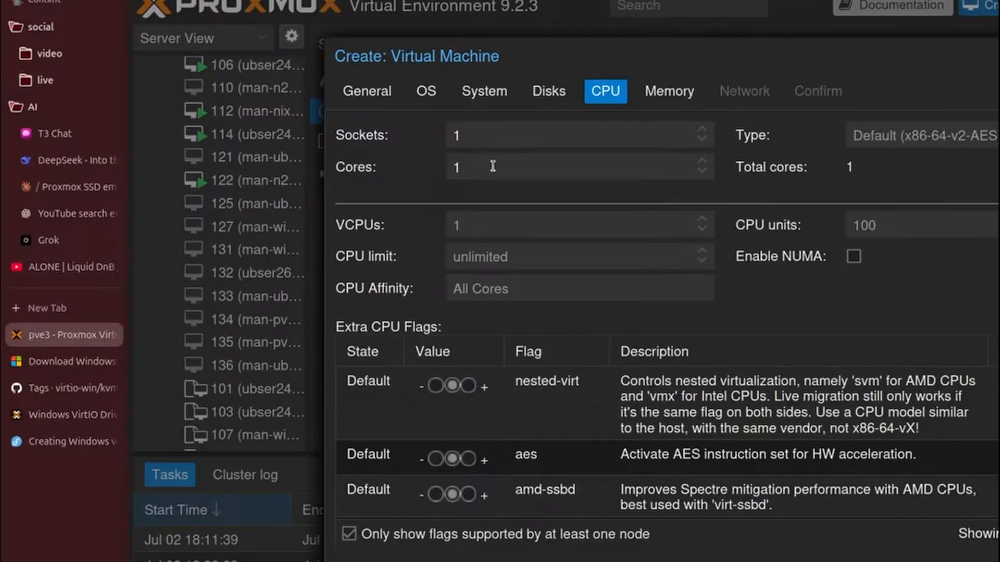
Give the virtual machine 8 CPU cores and set the CPU type to host
{"action": "left_click", "coordinate": [492, 167]}
{"action": "key", "text": "BackSpace"}
{"action": "type", "text": "8"}
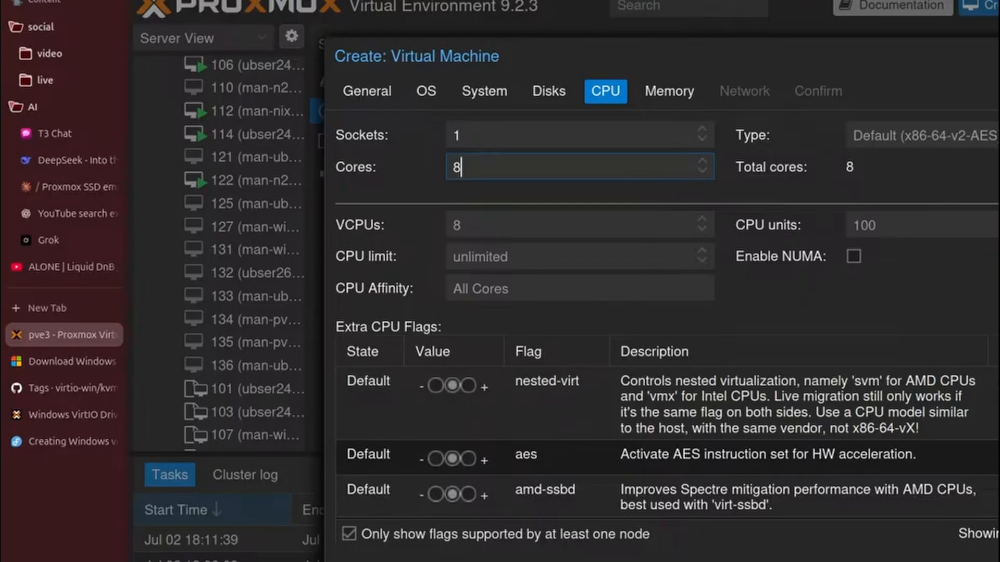
{"action": "key", "text": "Tab"}
{"action": "type", "text": "host"}
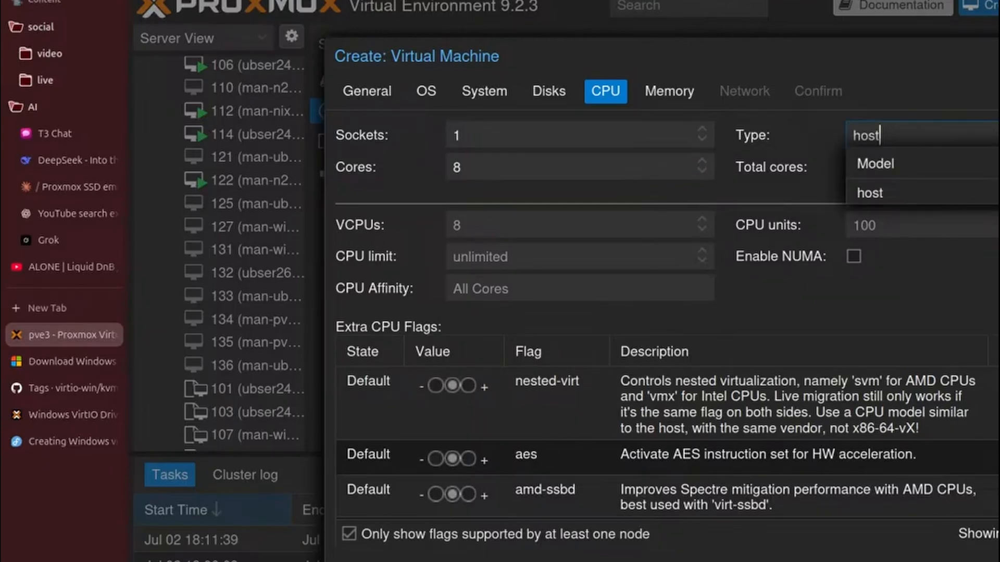
{"action": "left_click", "coordinate": [802, 100]}
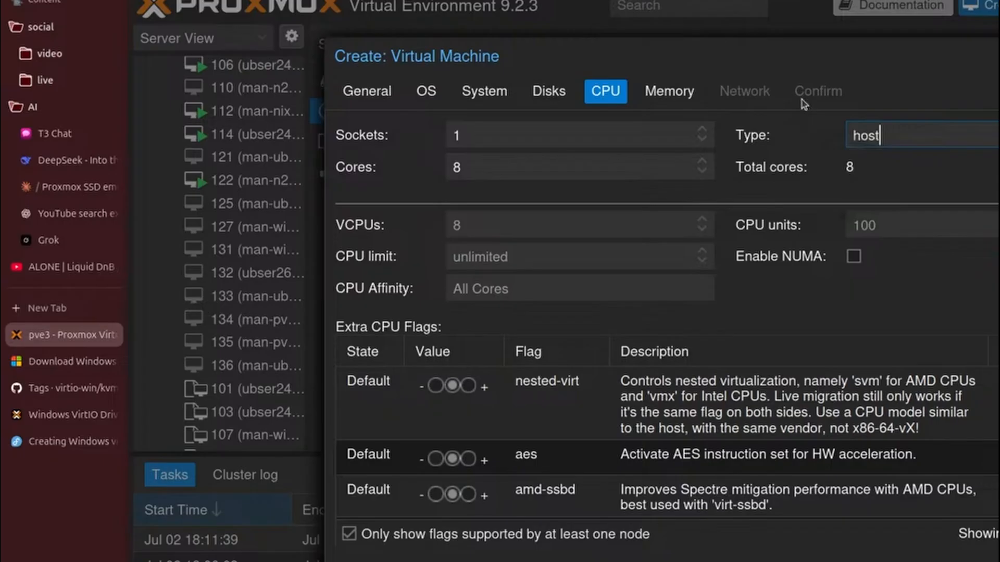
{"action": "scroll", "coordinate": [725, 419], "scroll_direction": "down", "scroll_amount": 5}
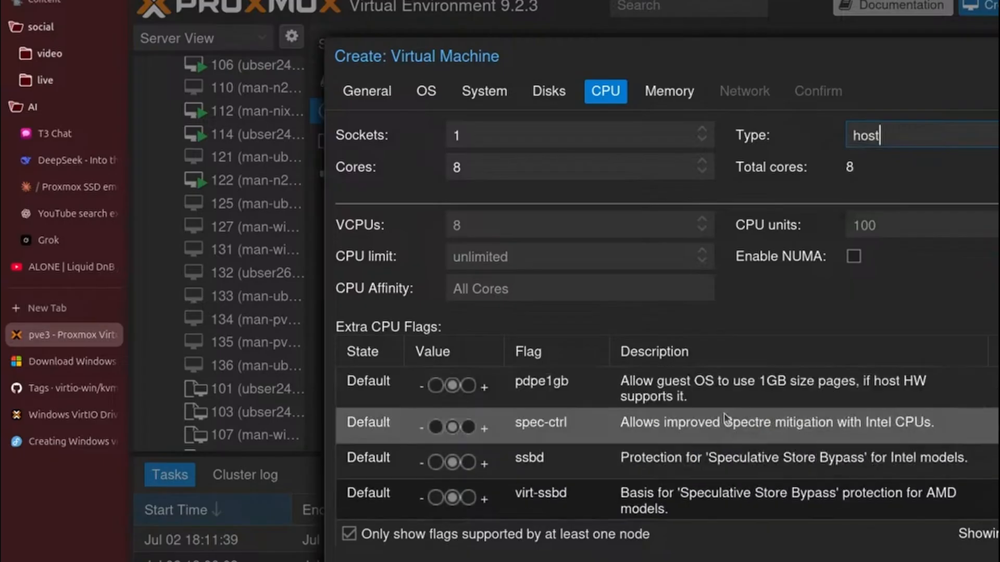
{"action": "scroll", "coordinate": [726, 420], "scroll_direction": "up", "scroll_amount": 5}
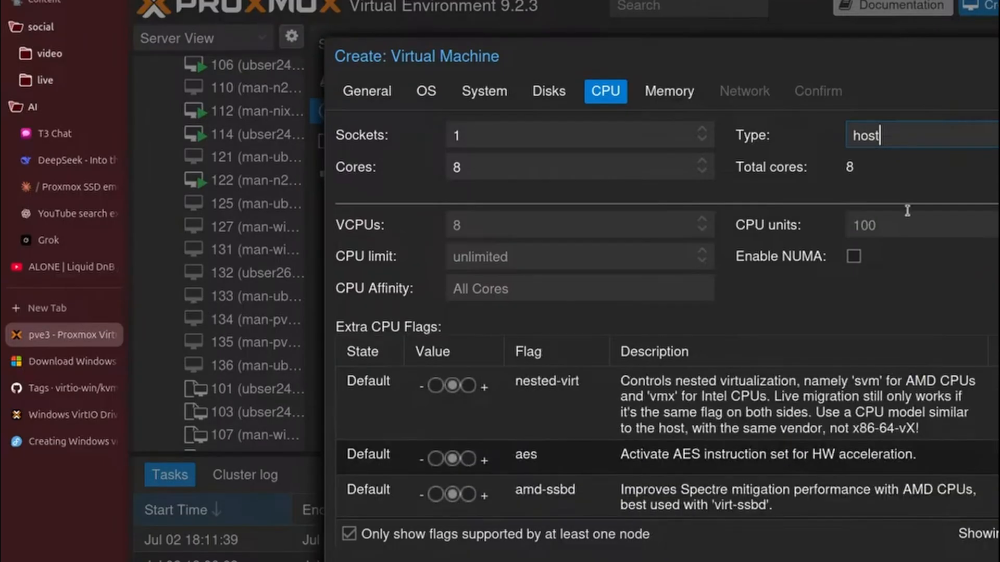
{"action": "left_click", "coordinate": [885, 181]}
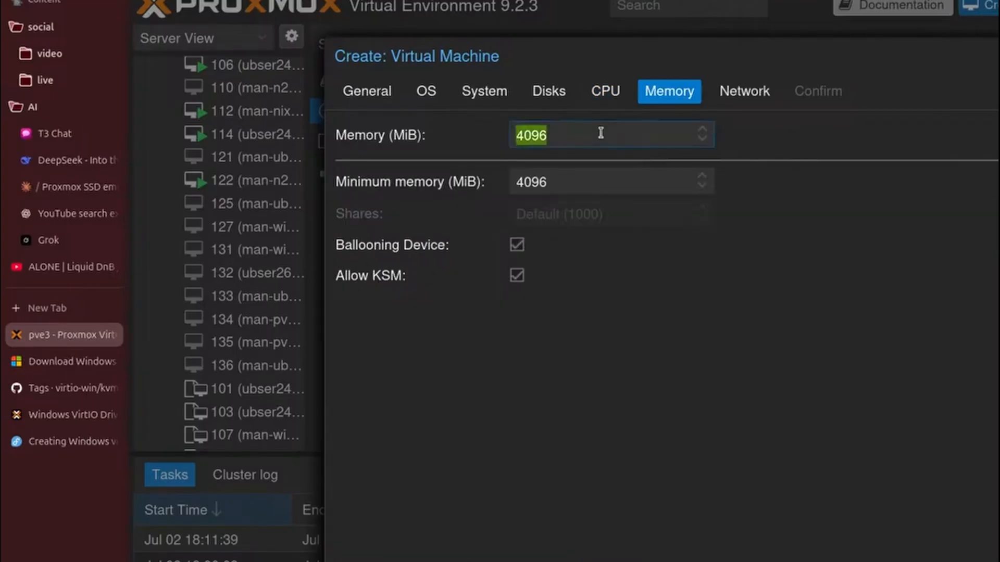
Set the virtual machine's memory to 8192 MiB and disable the ballooning device
{"action": "type", "text": "8192"}
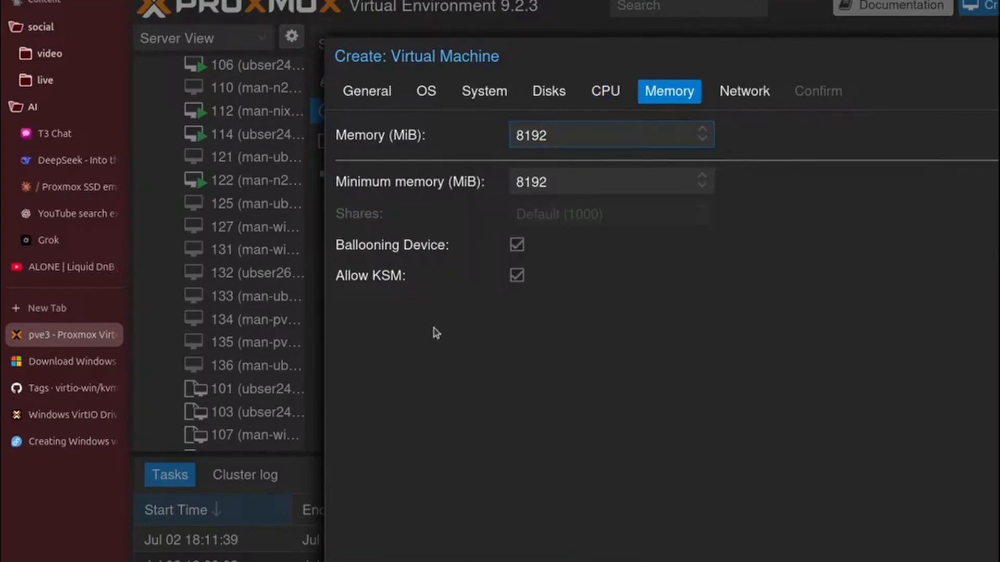
{"action": "left_click", "coordinate": [517, 245]}
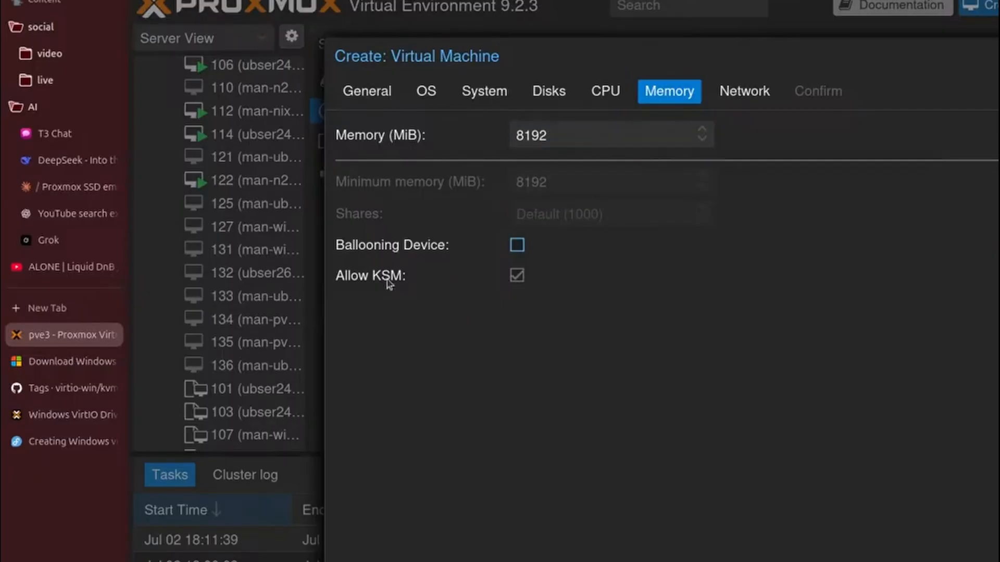
{"action": "mouse_move", "coordinate": [387, 282]}
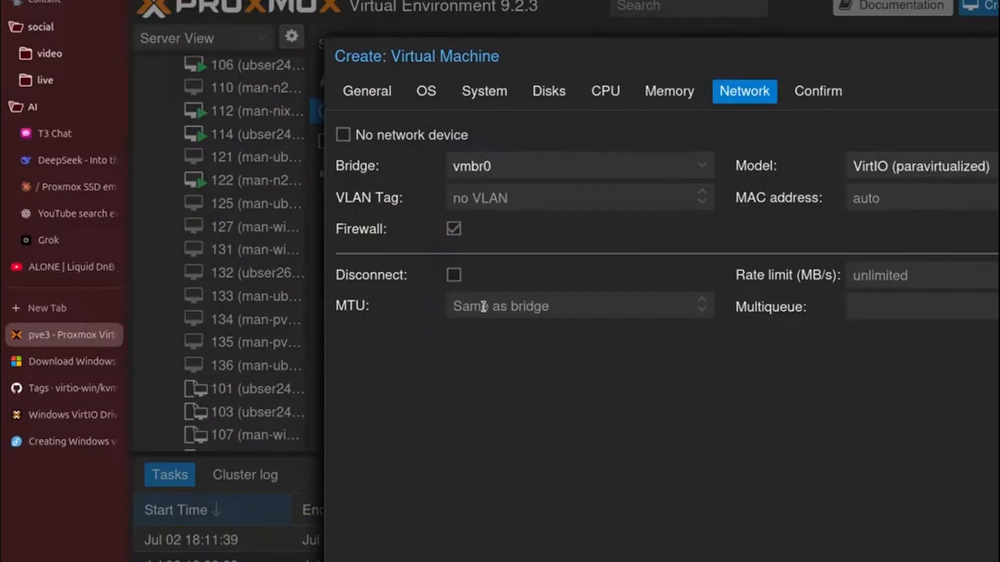
Set the network device to disconnected, then review the configuration summary and create and start the virtual machine
{"action": "left_click", "coordinate": [453, 275]}
{"action": "key", "text": "Return"}
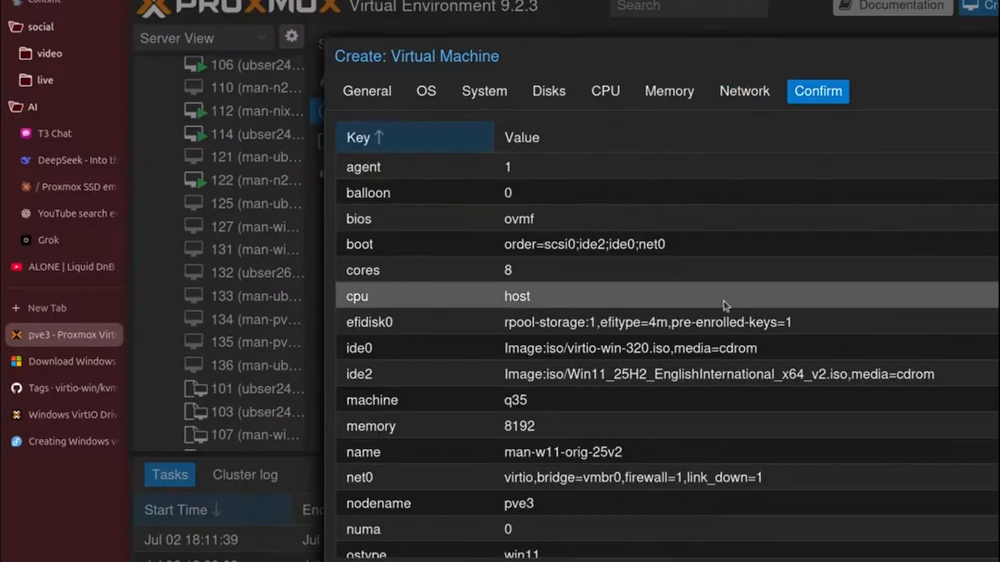
{"action": "scroll", "coordinate": [725, 306], "scroll_direction": "down", "scroll_amount": 3}
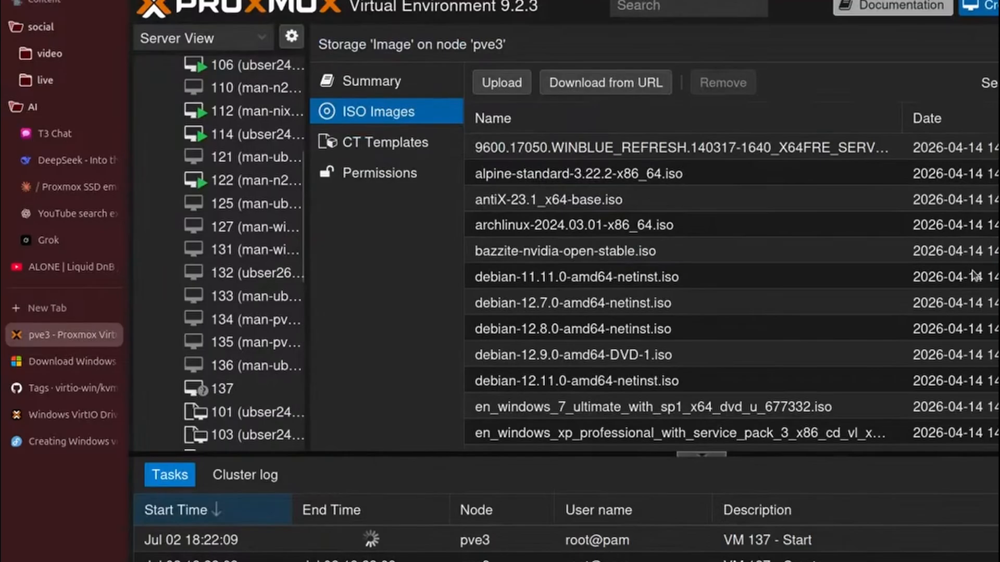
Open the output log of the VM 137 start task
{"action": "double_click", "coordinate": [797, 539]}
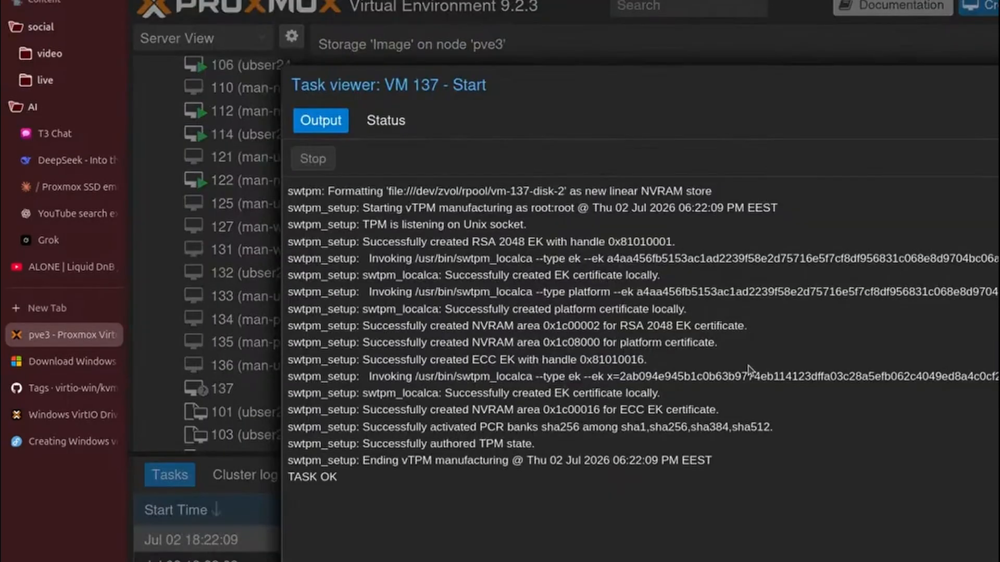